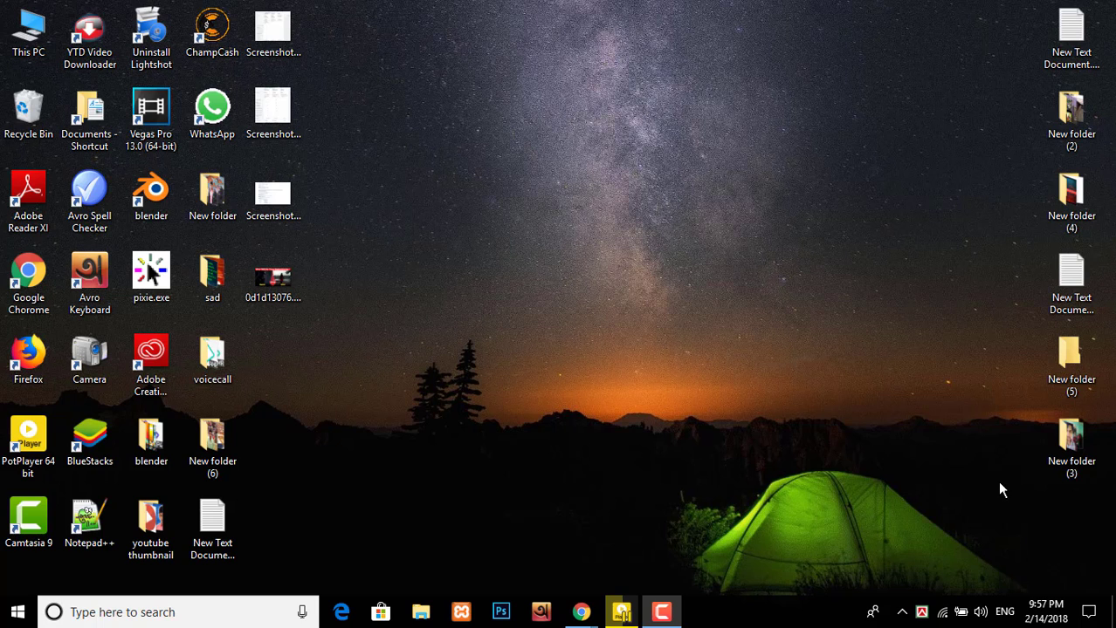
# - Switch to the Chrome window showing Fiverr and load the Fiverr home page
pyautogui.moveTo(585, 618)
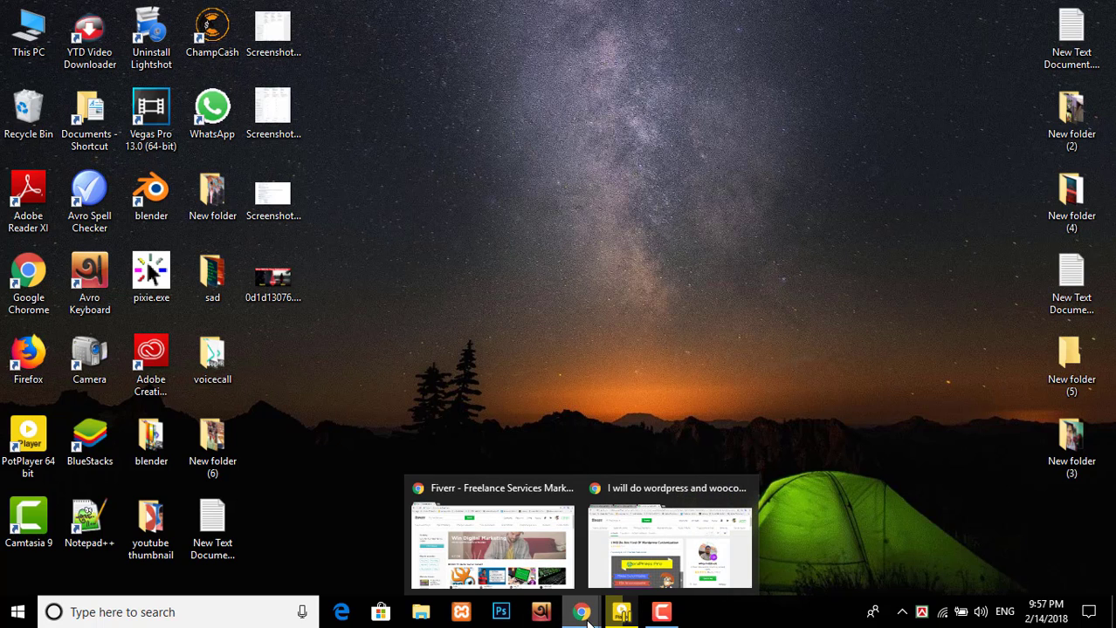
pyautogui.click(498, 532)
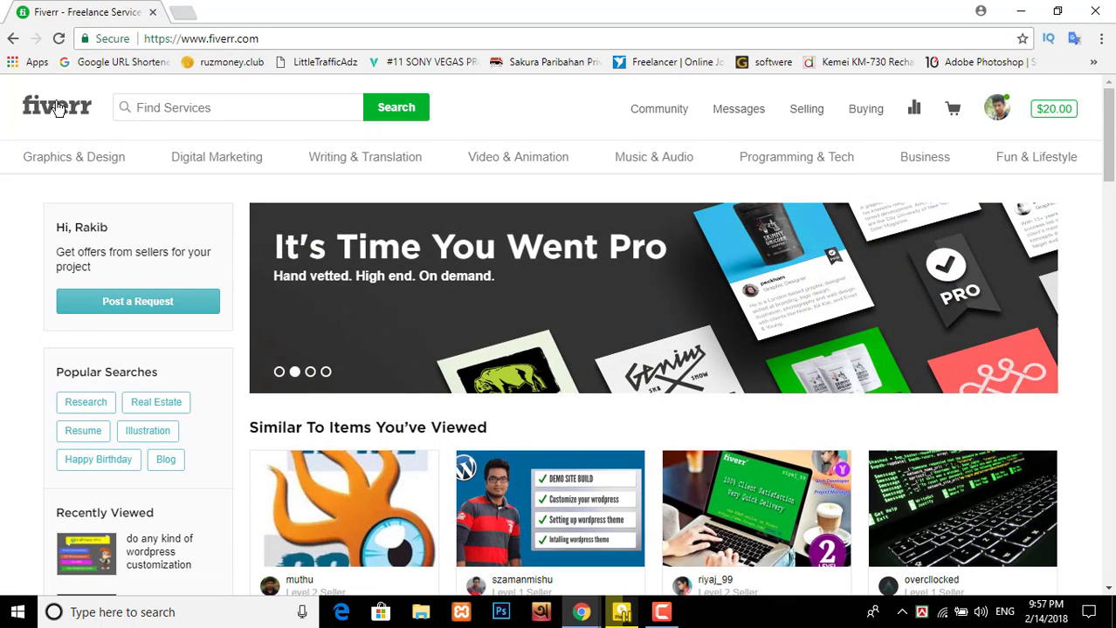
pyautogui.click(58, 106)
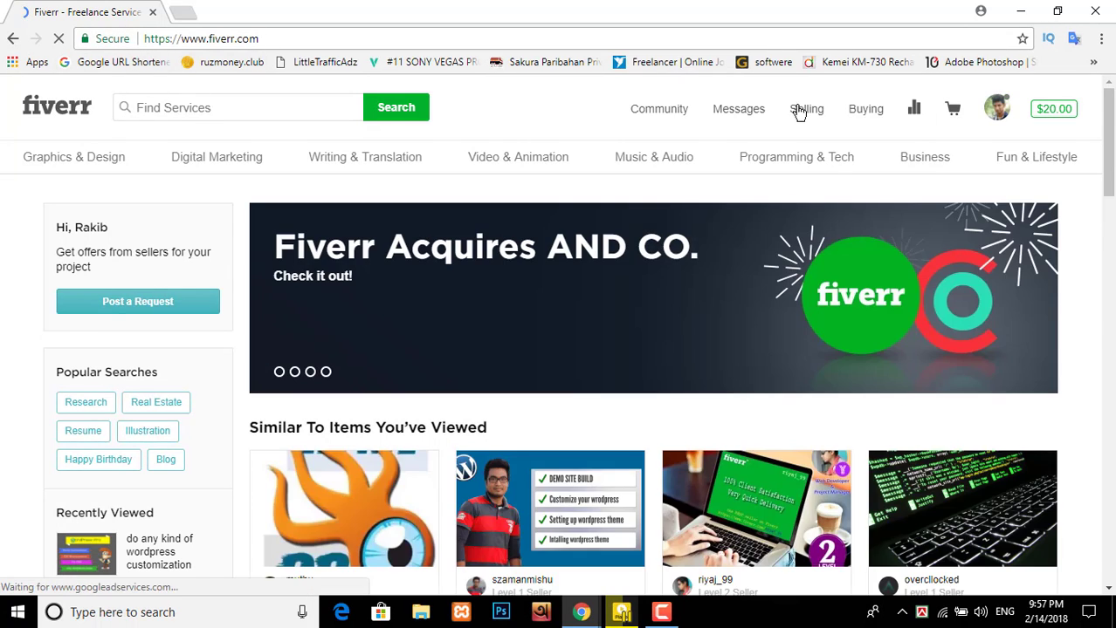
# - Open the account's own seller profile and start creating a new gig
pyautogui.click(998, 108)
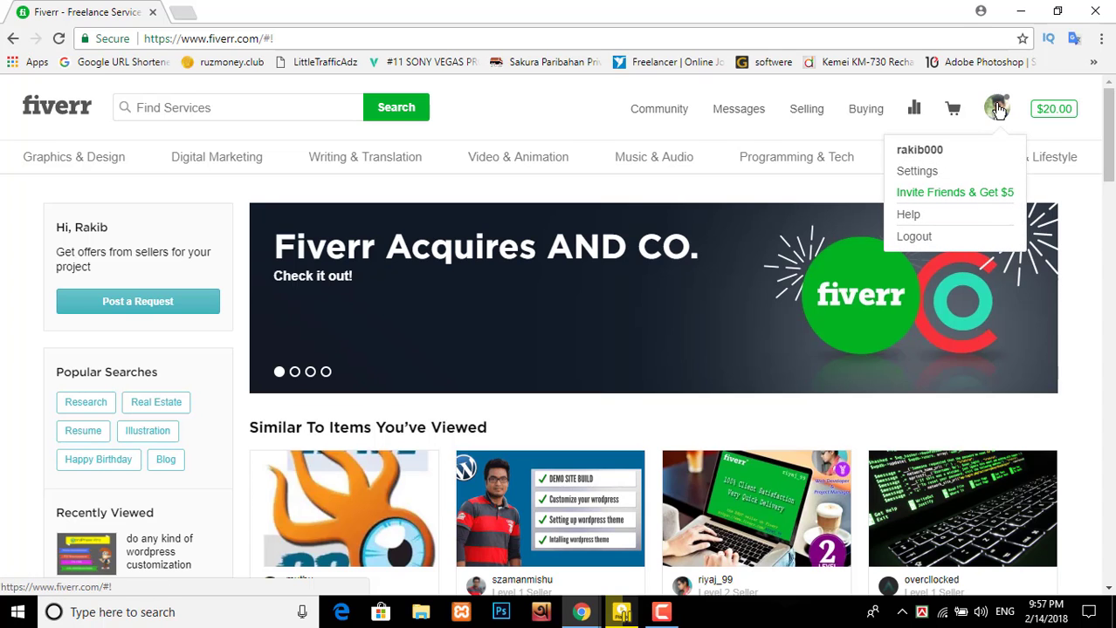
pyautogui.click(927, 150)
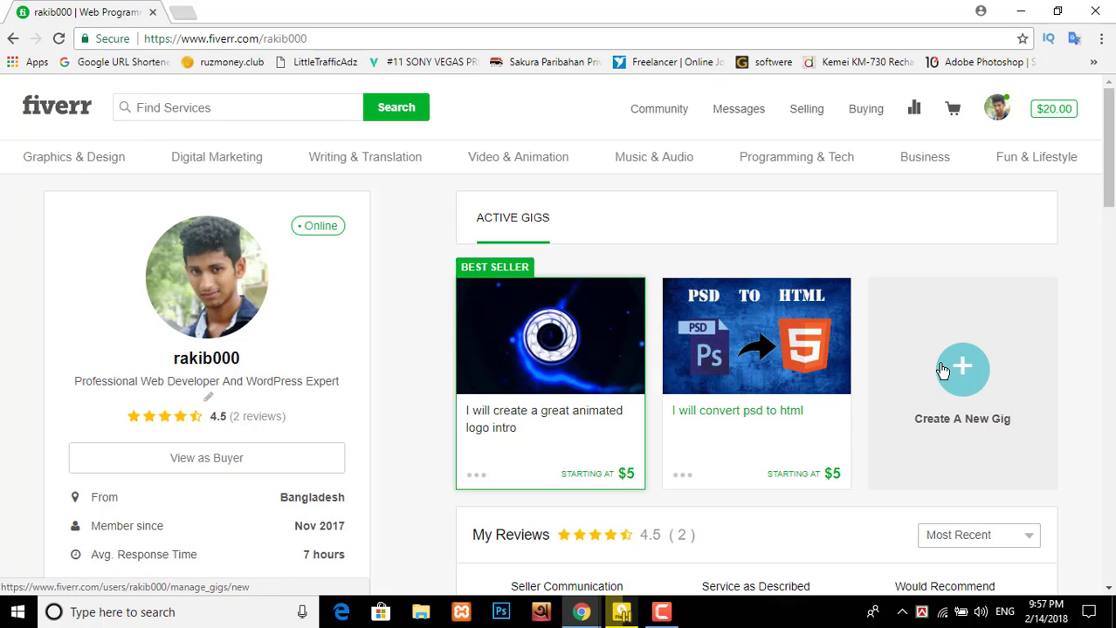
pyautogui.click(963, 374)
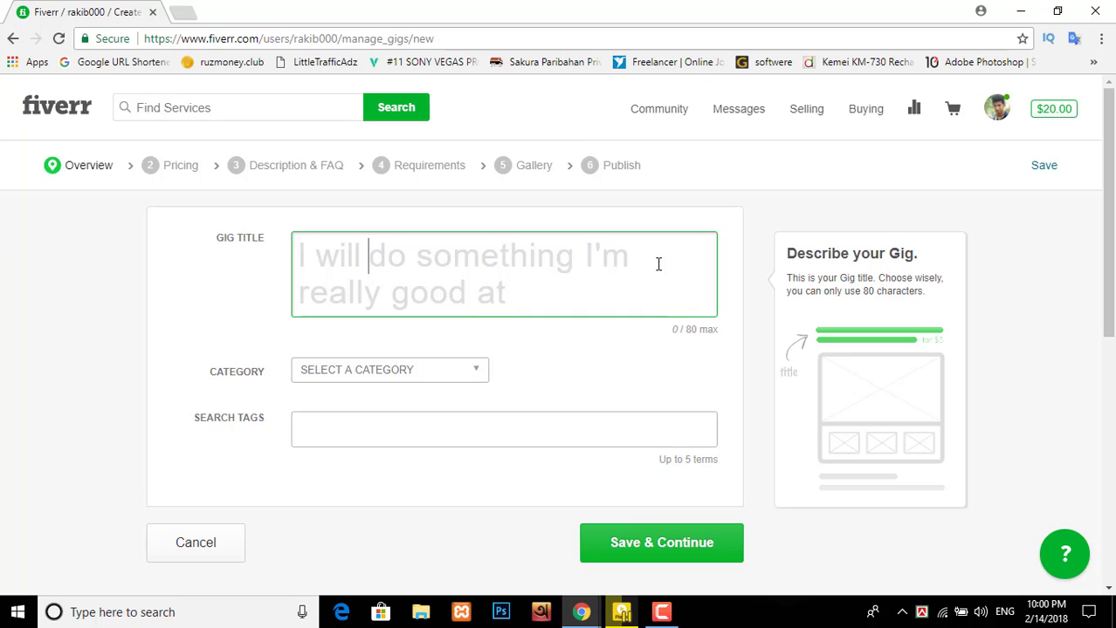
# - Title the gig "Customize Any WordPress Theme" and choose the suggested category Programming & Tech > WordPress
pyautogui.write('Cu')
pyautogui.write('stomize Any WordPress Theme')
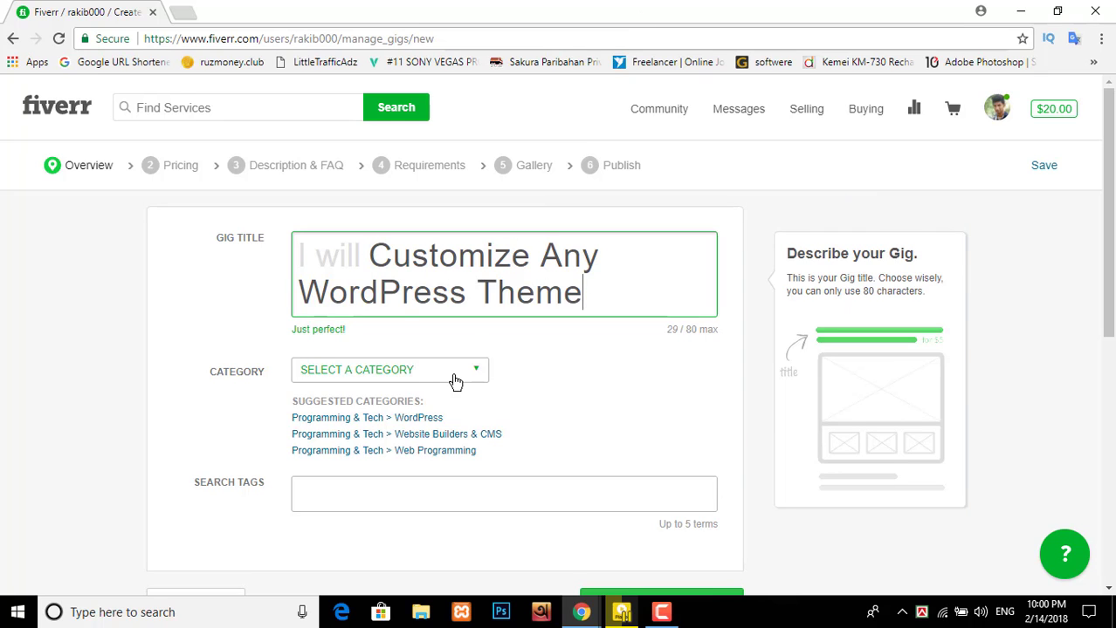
pyautogui.click(428, 418)
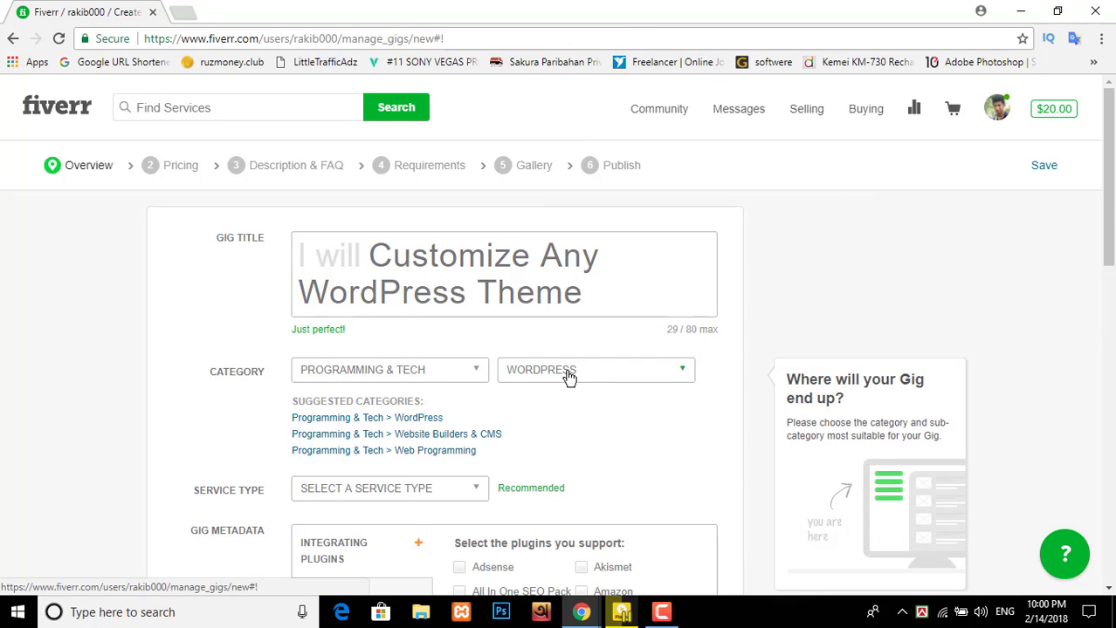
# - Set the gig's service type to Customization
pyautogui.click(474, 491)
pyautogui.scroll(-2, 458, 515)
pyautogui.click(406, 517)
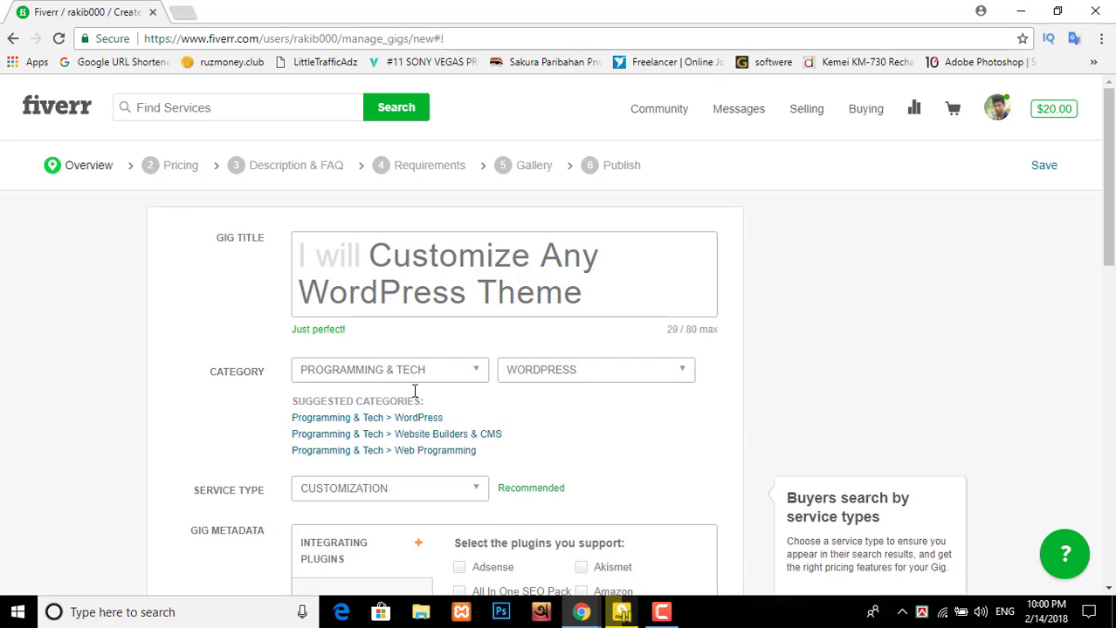
# - Add "wordpress" as a search tag for the gig
pyautogui.scroll(-2, 515, 447)
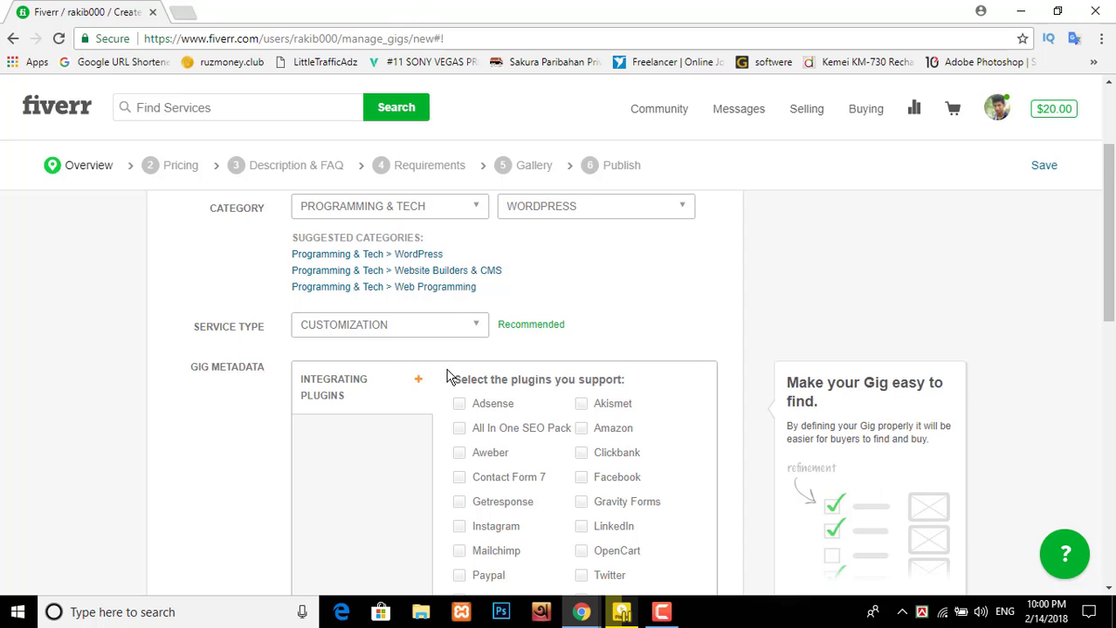
pyautogui.scroll(-3, 524, 384)
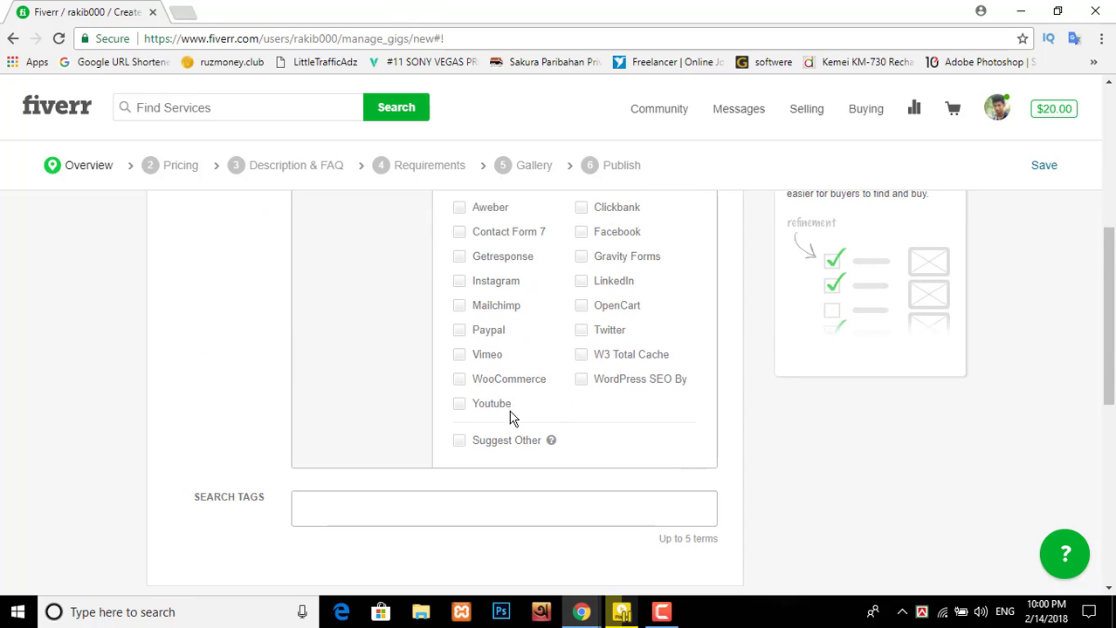
pyautogui.scroll(-1, 567, 419)
pyautogui.scroll(5, 321, 414)
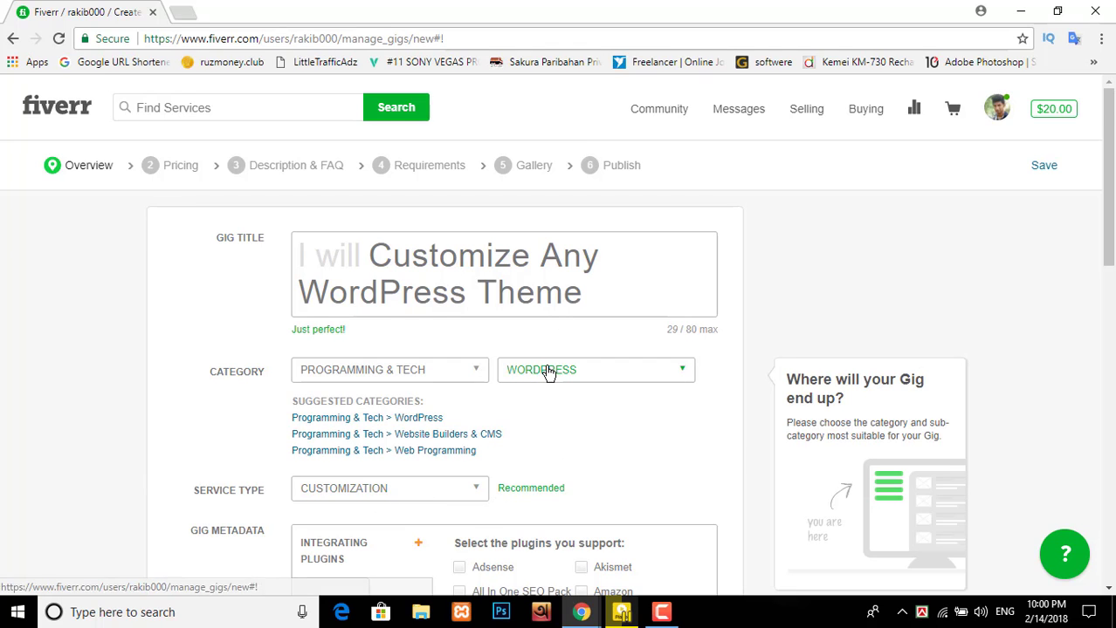
pyautogui.scroll(-2, 547, 373)
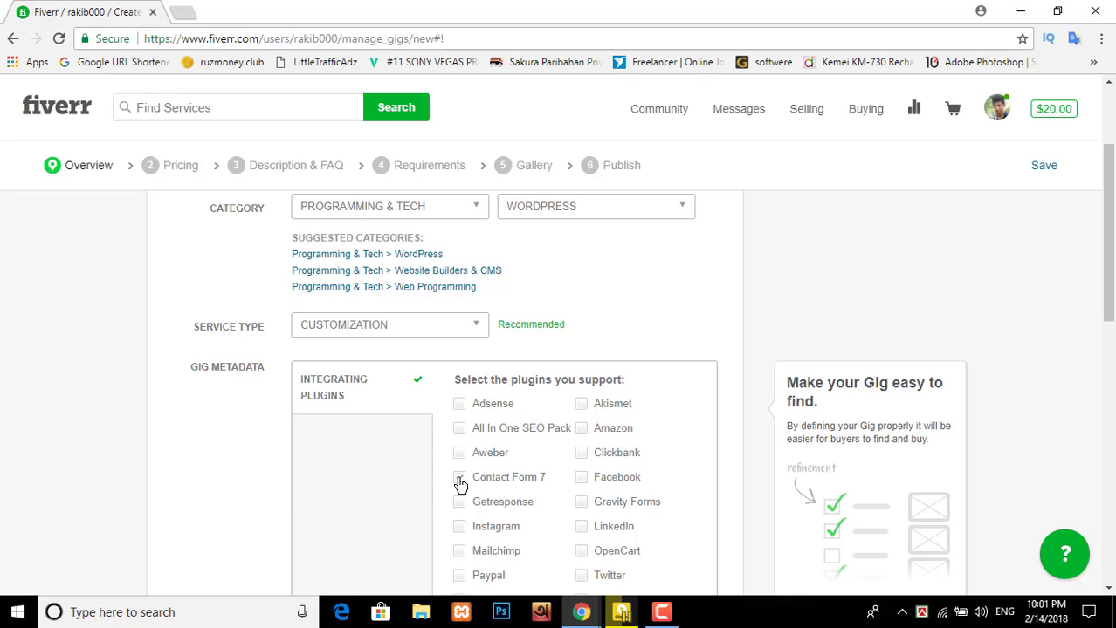
pyautogui.scroll(-5, 462, 486)
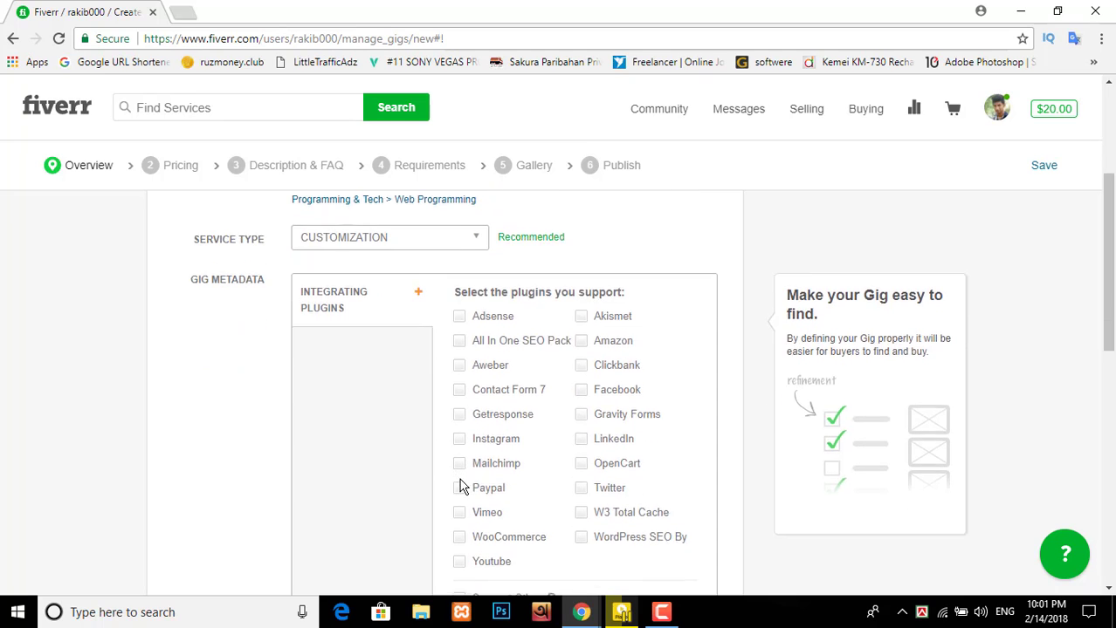
pyautogui.click(539, 357)
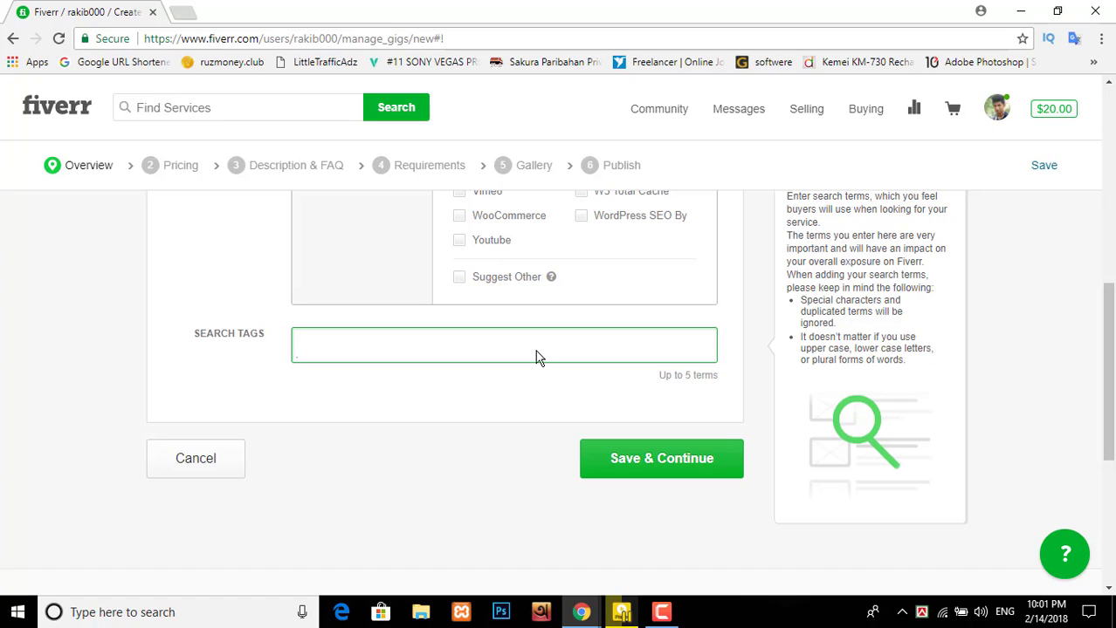
pyautogui.write('word[re')
pyautogui.press('BackSpace')
pyautogui.press('BackSpace')
pyautogui.press('BackSpace')
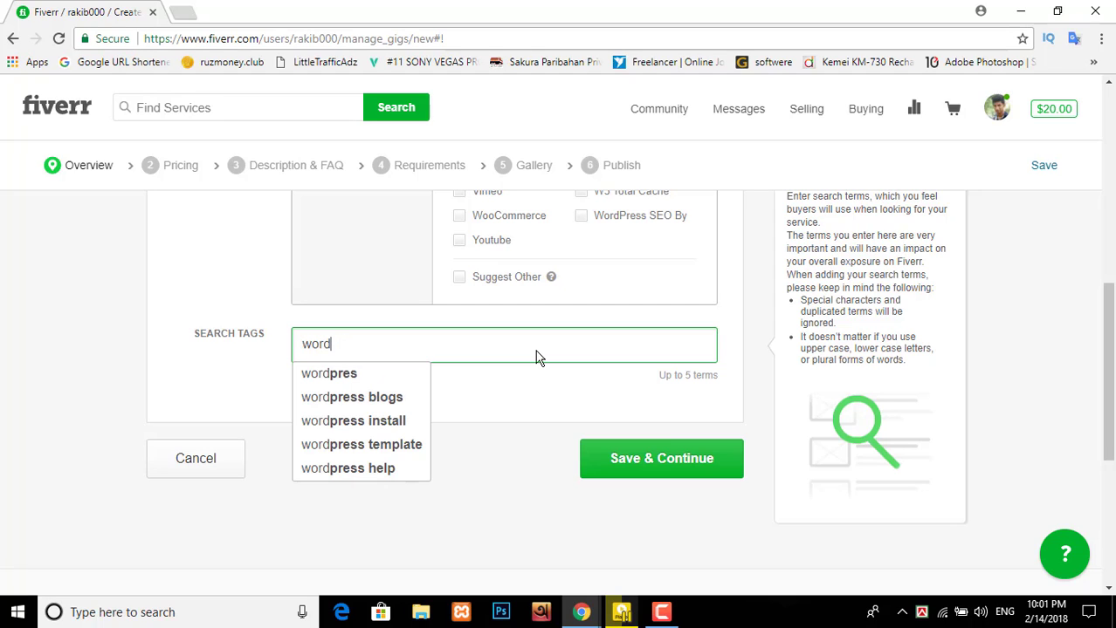
pyautogui.press('Down')
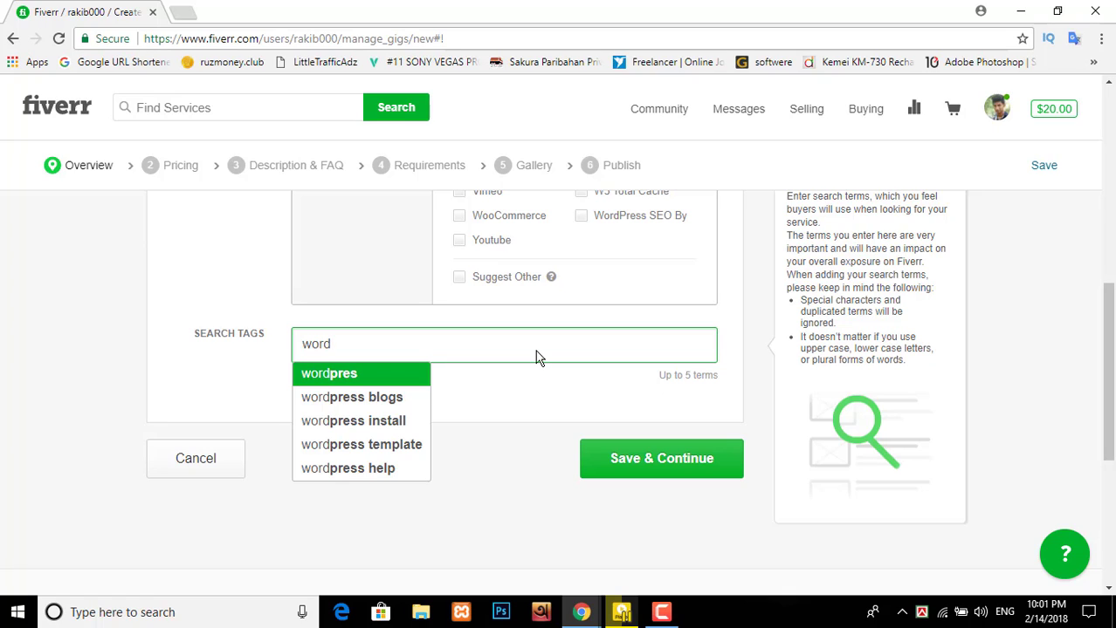
pyautogui.write('press')
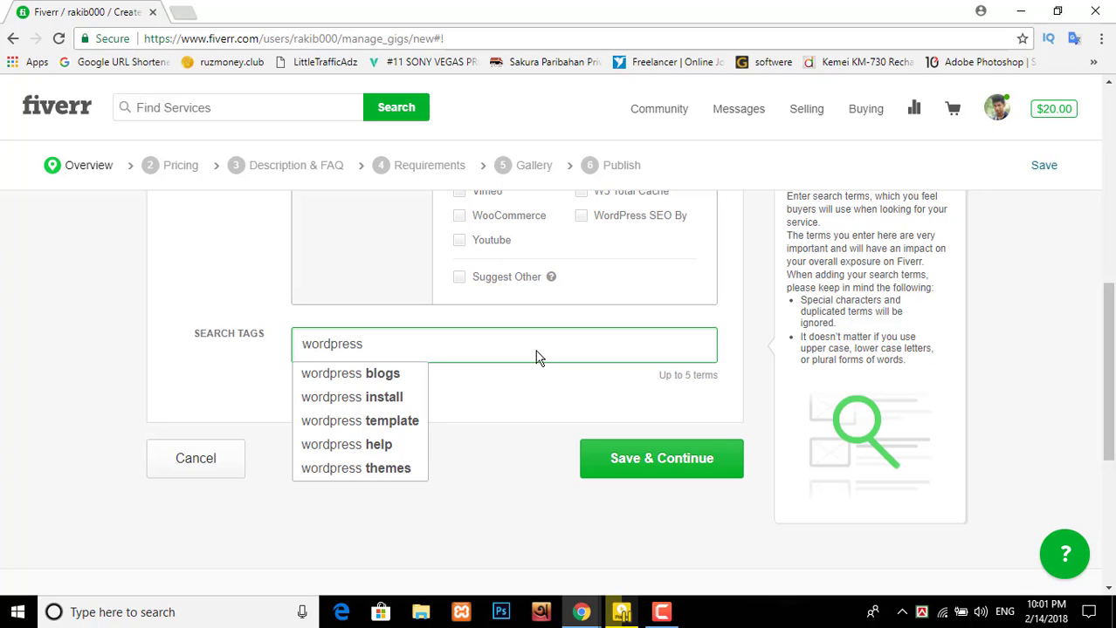
pyautogui.press('Return')
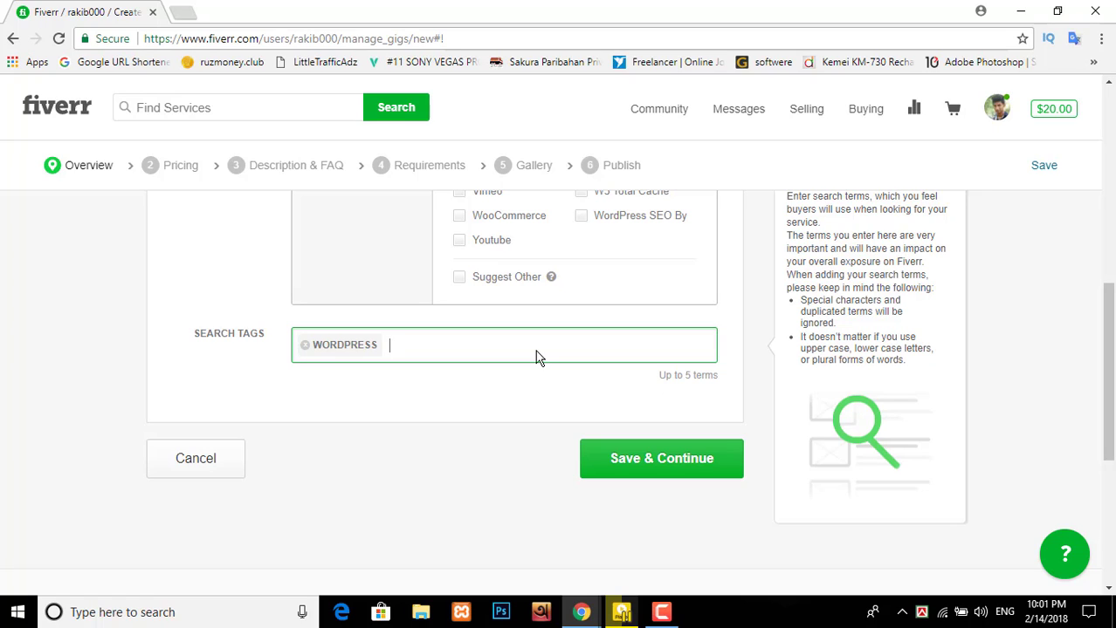
# - Add the suggested term "wordpress install" as a search tag
pyautogui.write('wordpre')
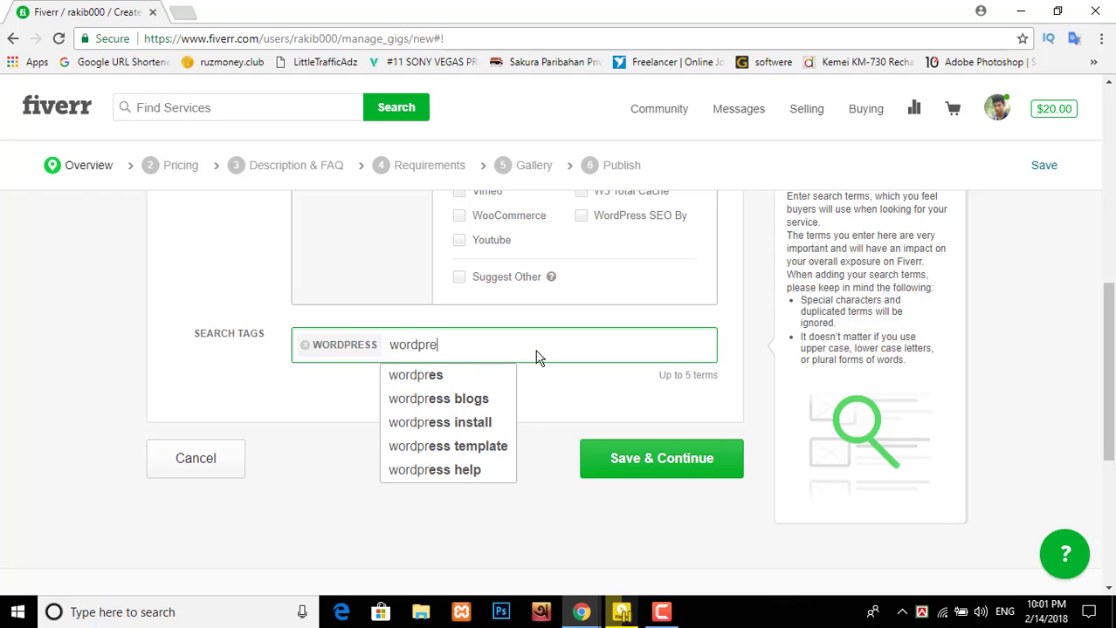
pyautogui.write('ss')
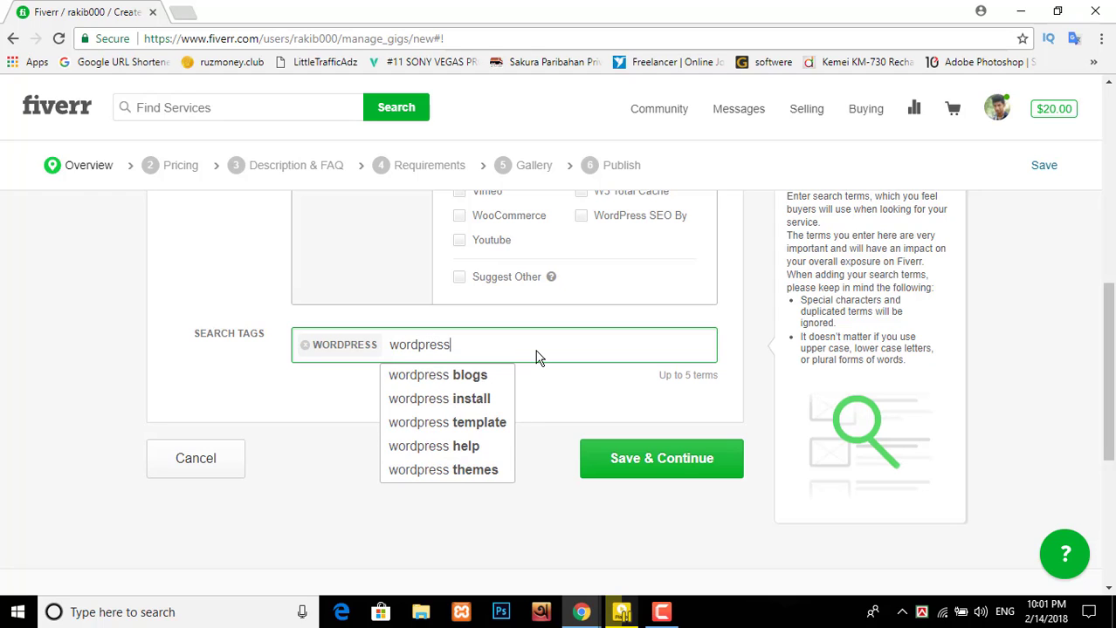
pyautogui.press('Down')
pyautogui.press('Down')
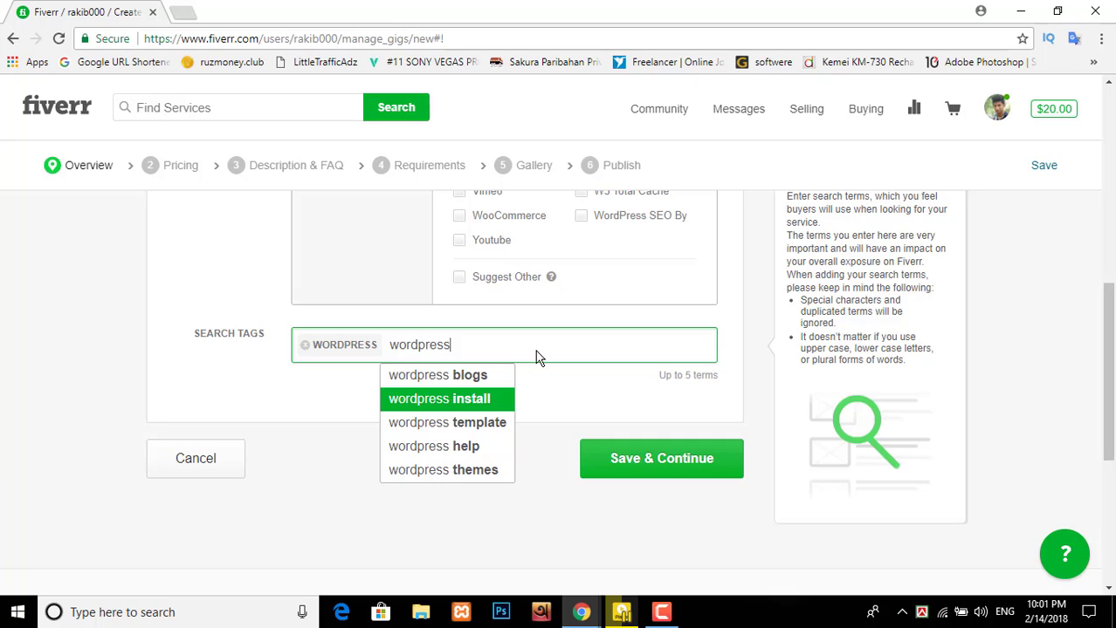
pyautogui.press('Return')
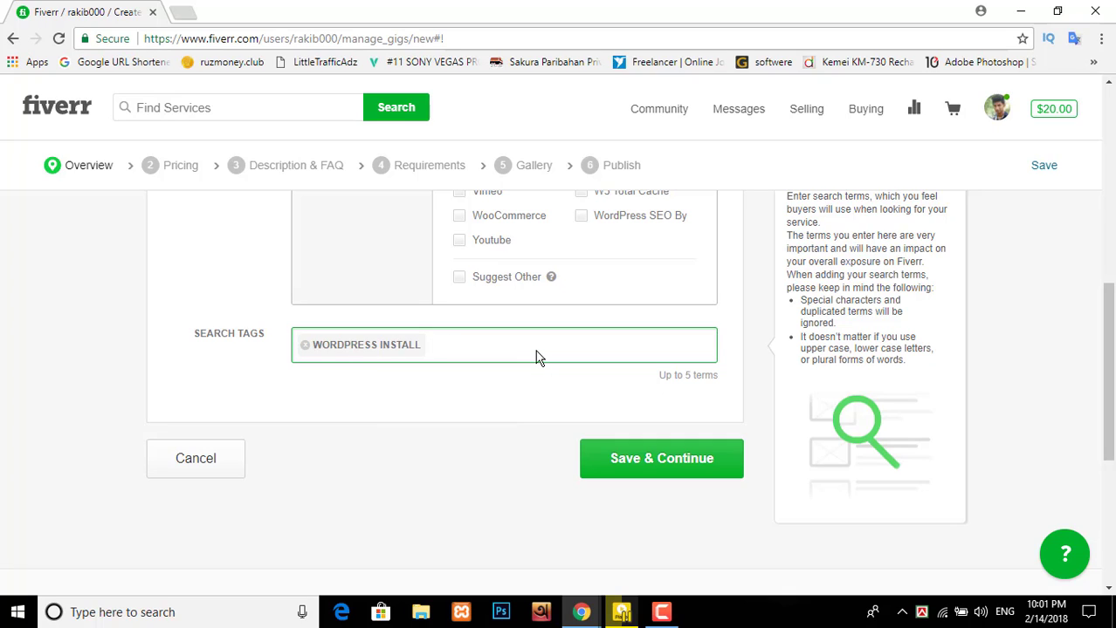
pyautogui.write('woo')
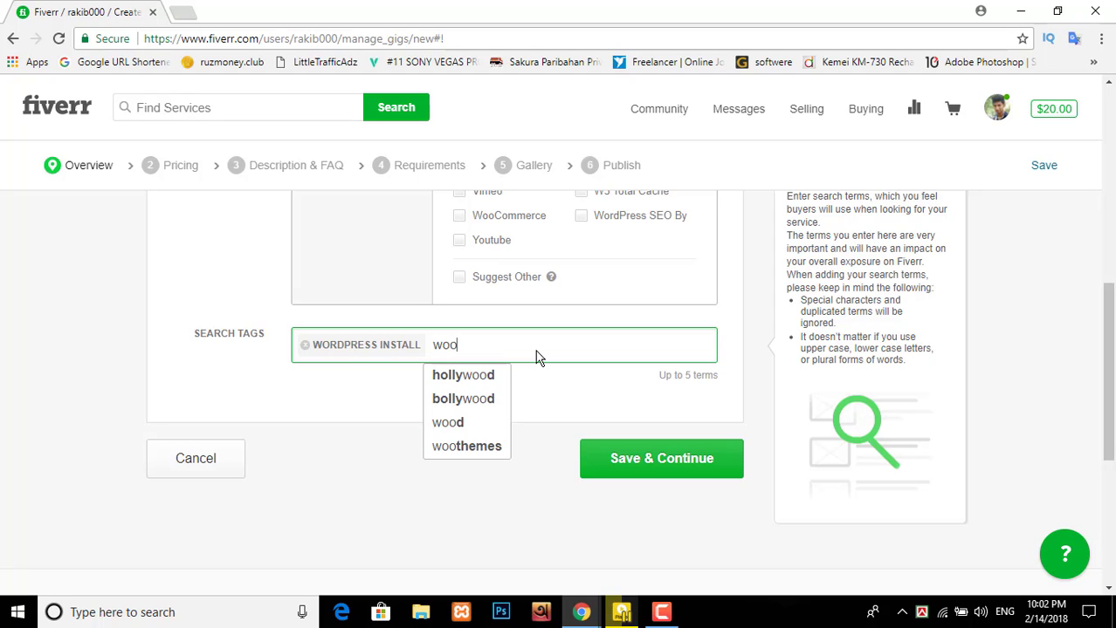
pyautogui.press('BackSpace')
pyautogui.write('rd')
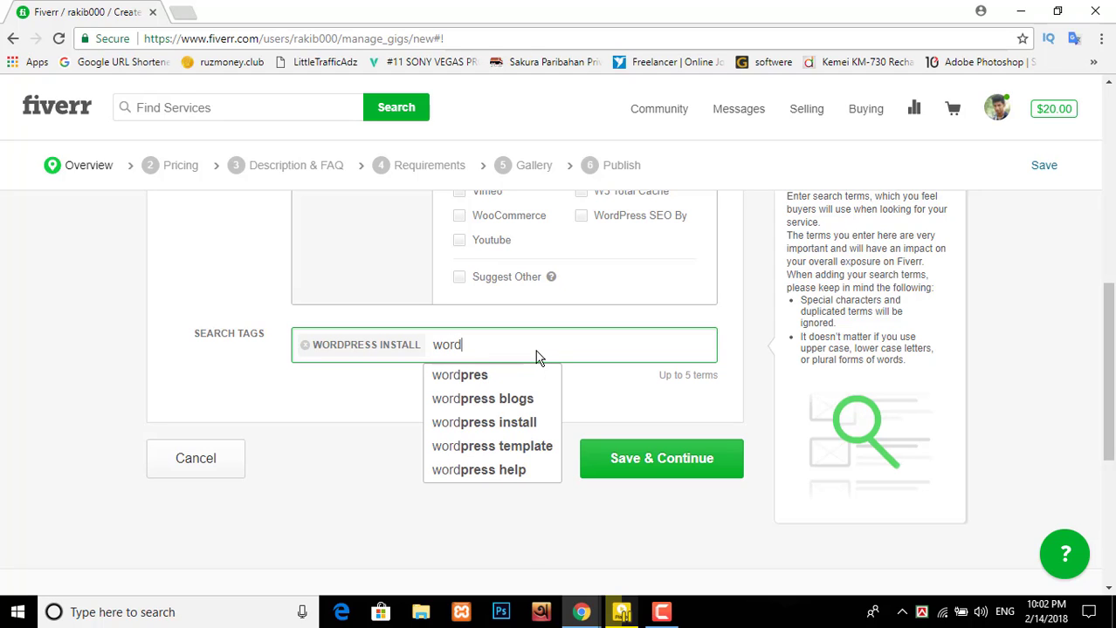
pyautogui.write('pre')
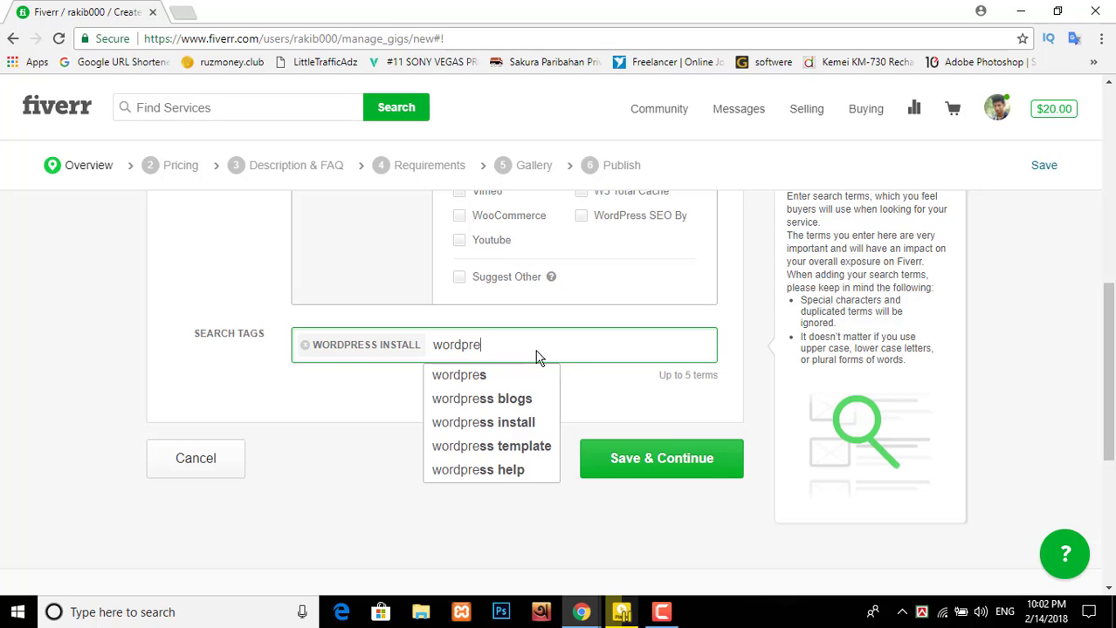
pyautogui.write('ss th')
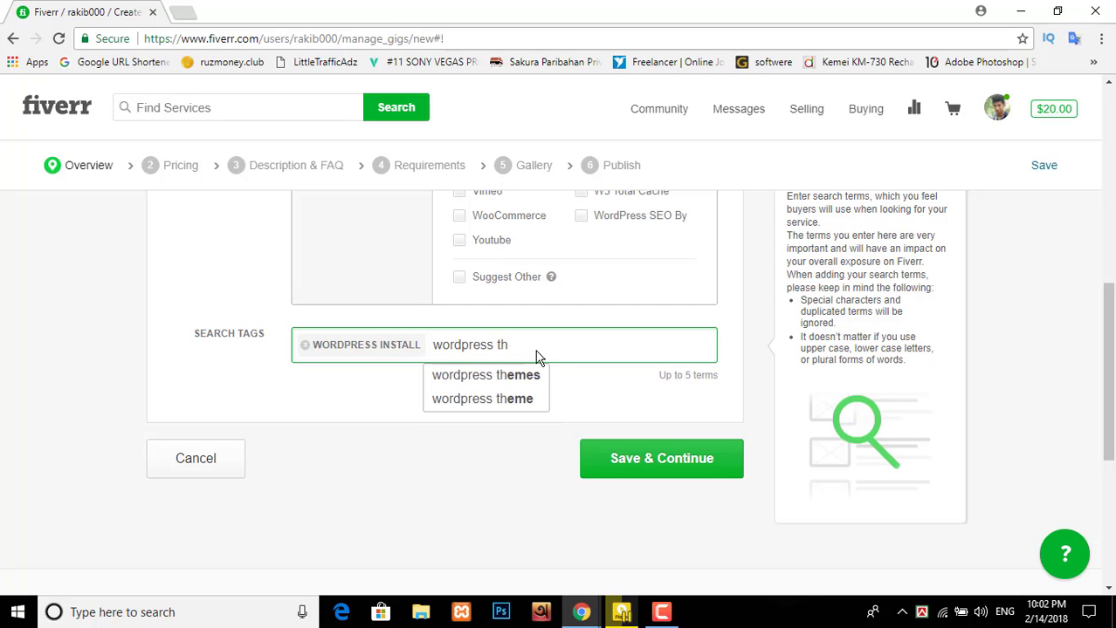
pyautogui.write('eme cus')
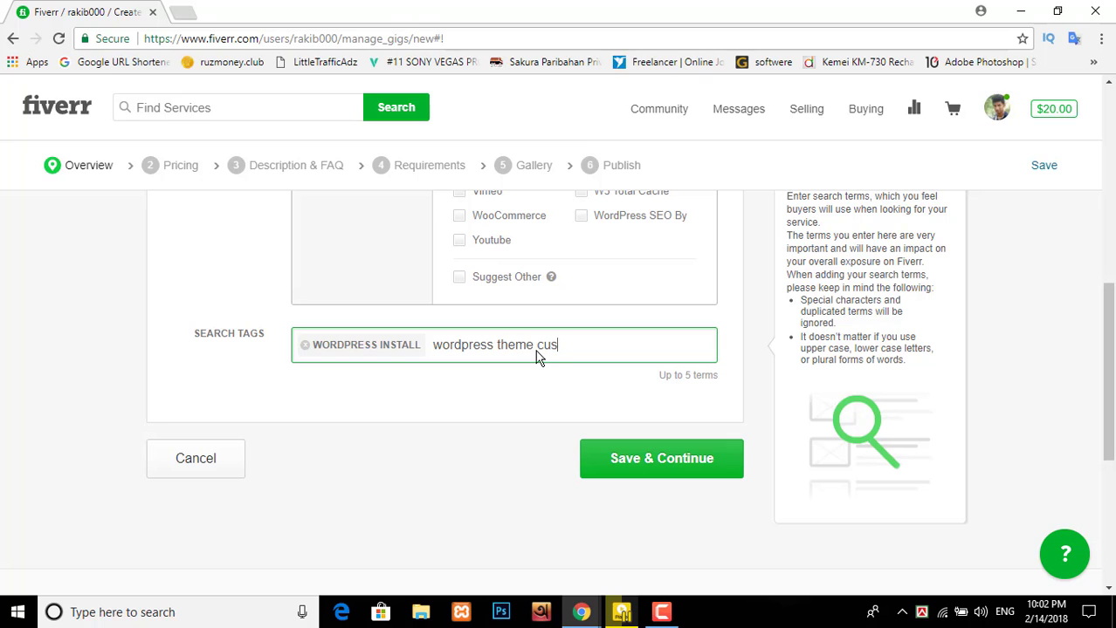
pyautogui.press('BackSpace')
pyautogui.press('BackSpace')
pyautogui.press('BackSpace')
pyautogui.press('BackSpace')
pyautogui.press('BackSpace')
pyautogui.press('BackSpace')
pyautogui.press('BackSpace')
pyautogui.press('BackSpace')
pyautogui.press('BackSpace')
pyautogui.press('BackSpace')
pyautogui.press('BackSpace')
pyautogui.press('BackSpace')
pyautogui.press('BackSpace')
pyautogui.press('BackSpace')
pyautogui.press('BackSpace')
pyautogui.press('BackSpace')
pyautogui.press('BackSpace')
pyautogui.press('BackSpace')
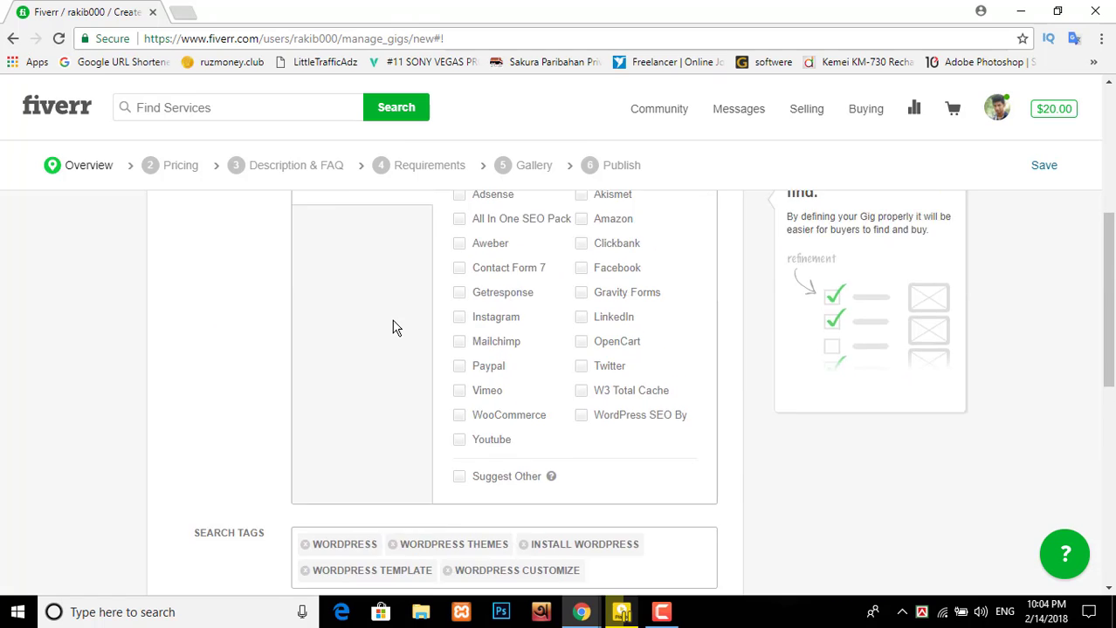
# - Mark All In One SEO Pack, Contact Form 7, Facebook, WooCommerce and WordPress SEO By as supported plugins in the gig metadata
pyautogui.scroll(4, 393, 321)
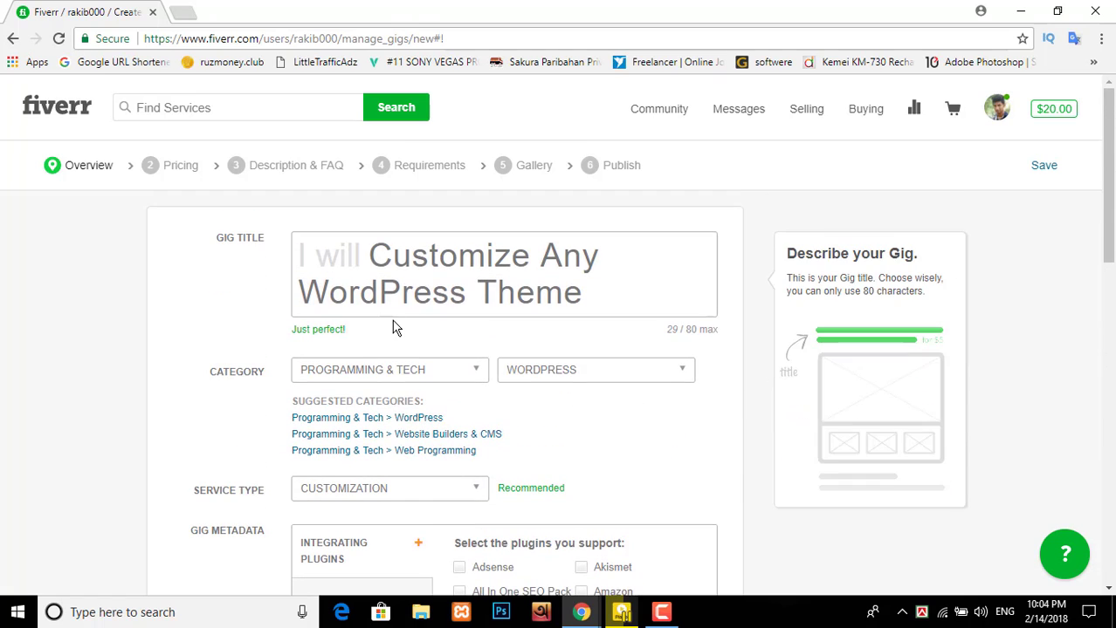
pyautogui.scroll(-3, 393, 323)
pyautogui.scroll(-2, 397, 328)
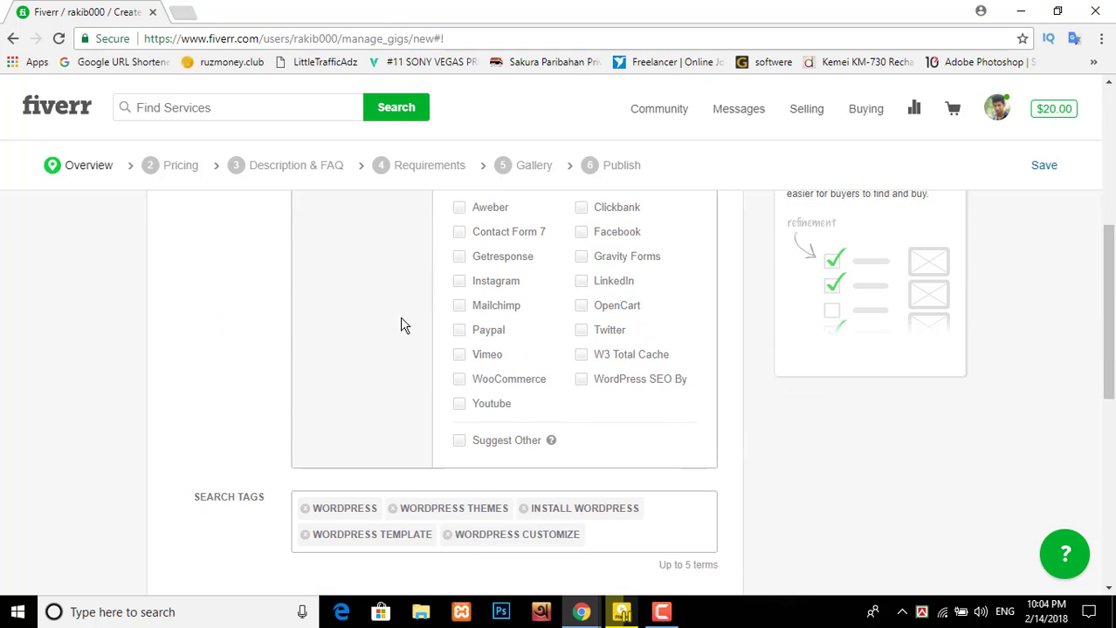
pyautogui.click(459, 379)
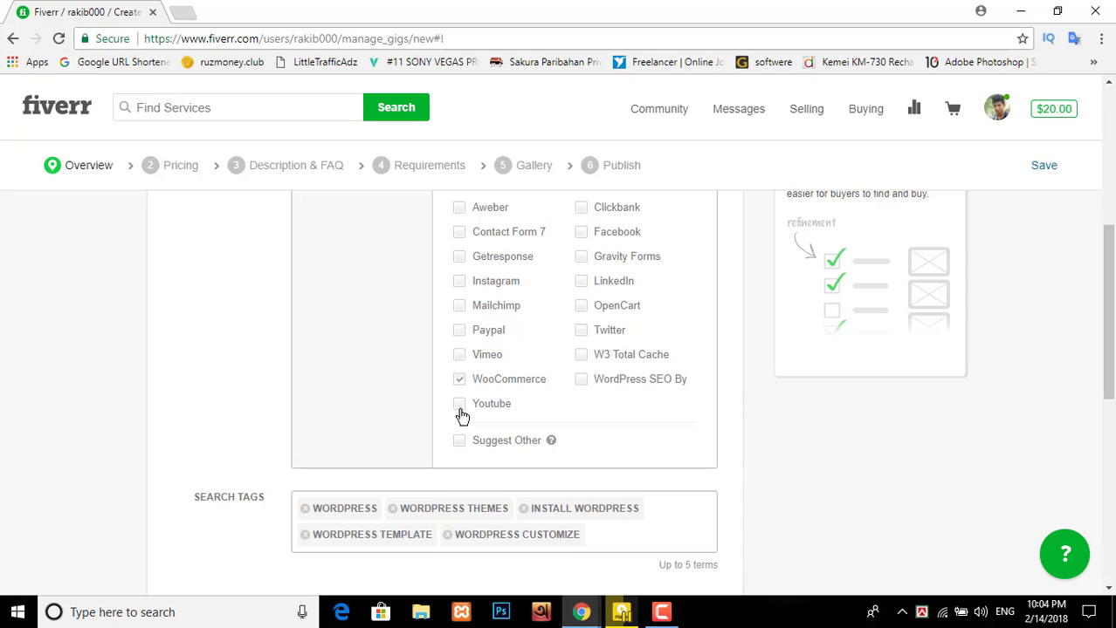
pyautogui.click(582, 381)
pyautogui.scroll(2, 436, 335)
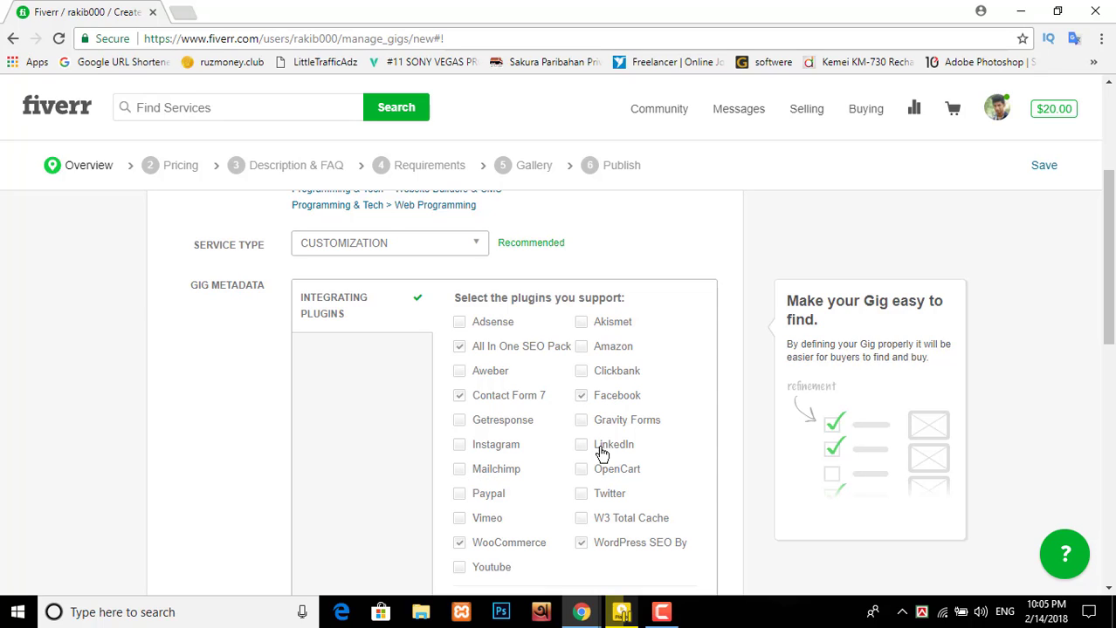
# - Save the gig overview and continue to the Pricing stage
pyautogui.scroll(-4, 581, 468)
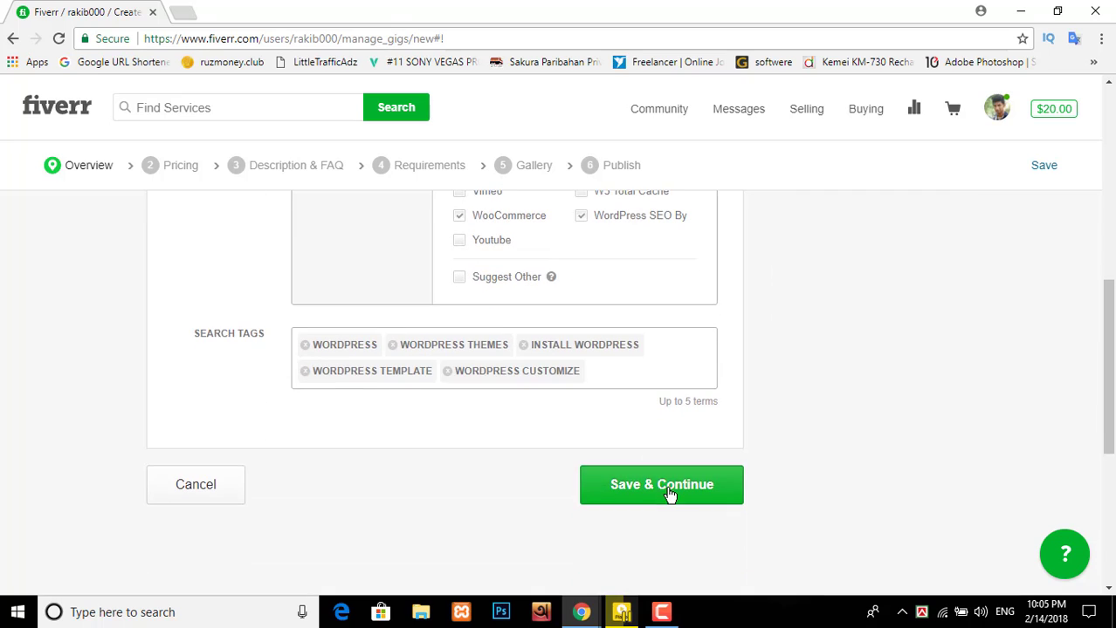
pyautogui.click(635, 483)
pyautogui.click(704, 364)
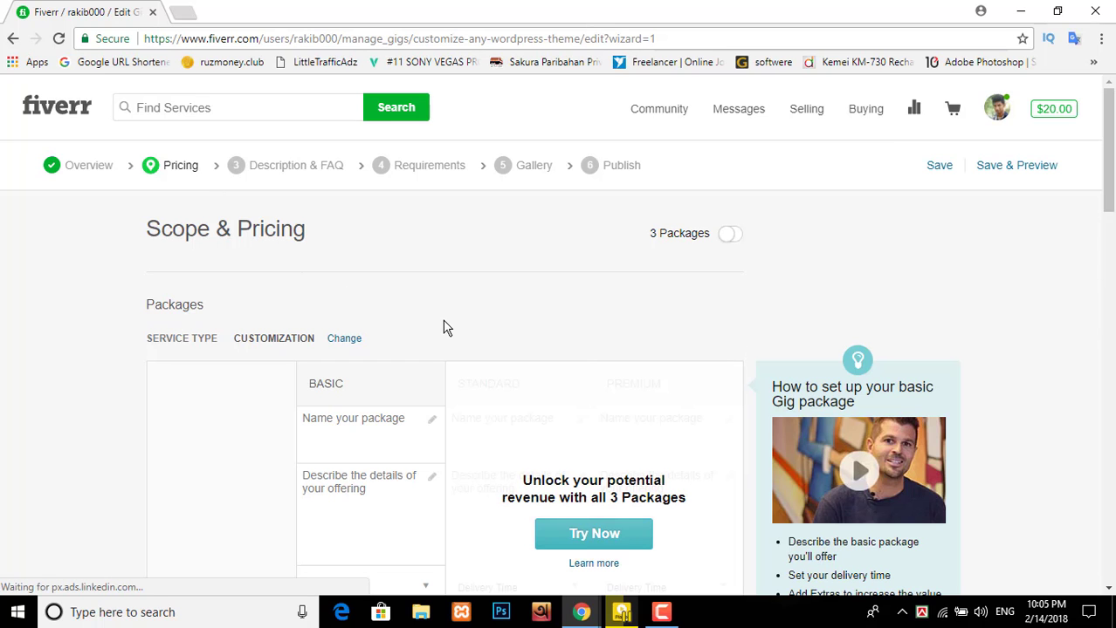
pyautogui.scroll(-3, 522, 381)
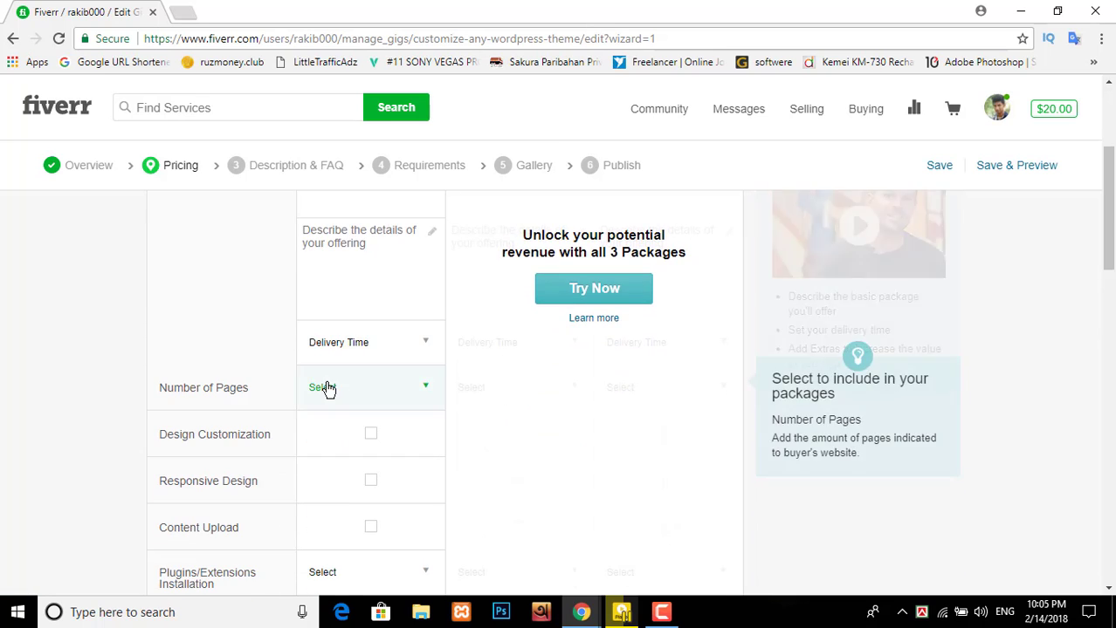
pyautogui.scroll(3, 324, 386)
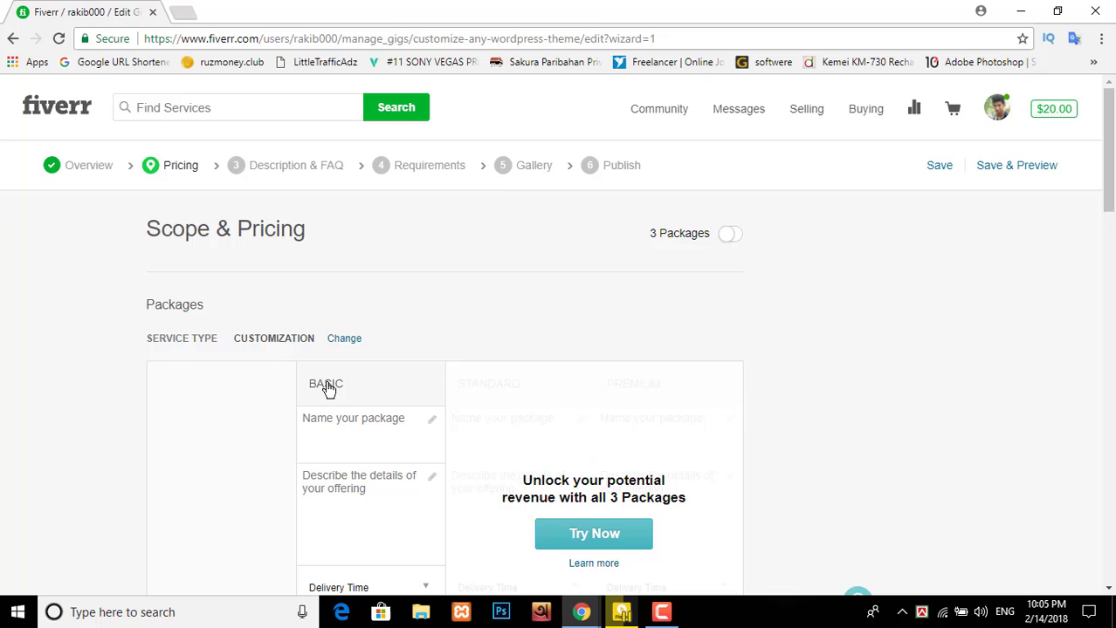
pyautogui.click(730, 236)
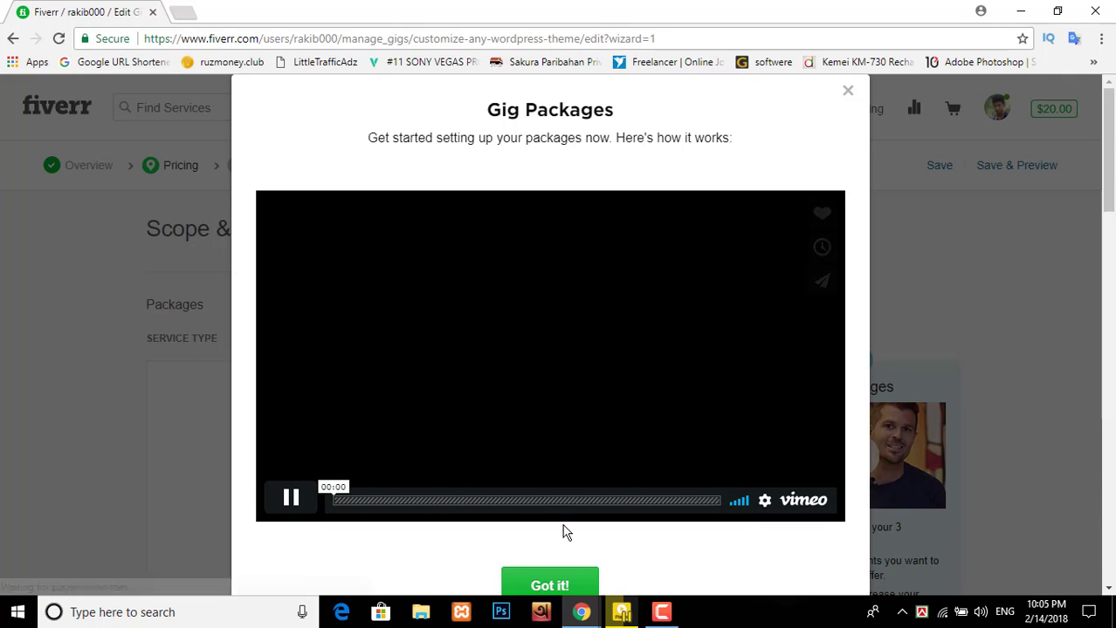
pyautogui.click(848, 91)
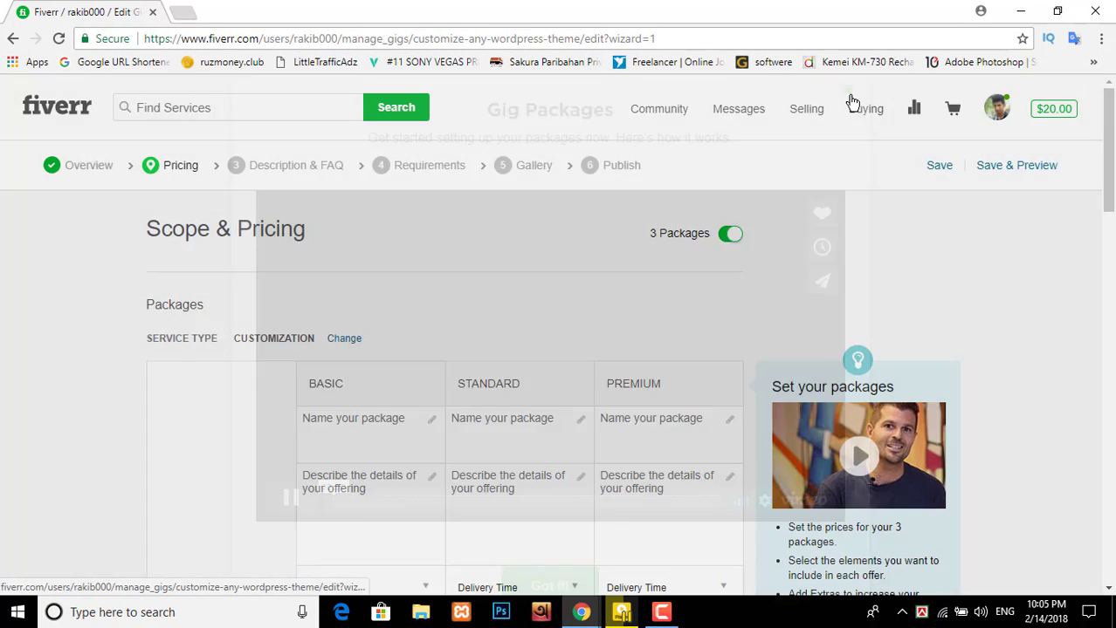
pyautogui.scroll(-2, 618, 345)
pyautogui.scroll(2, 730, 253)
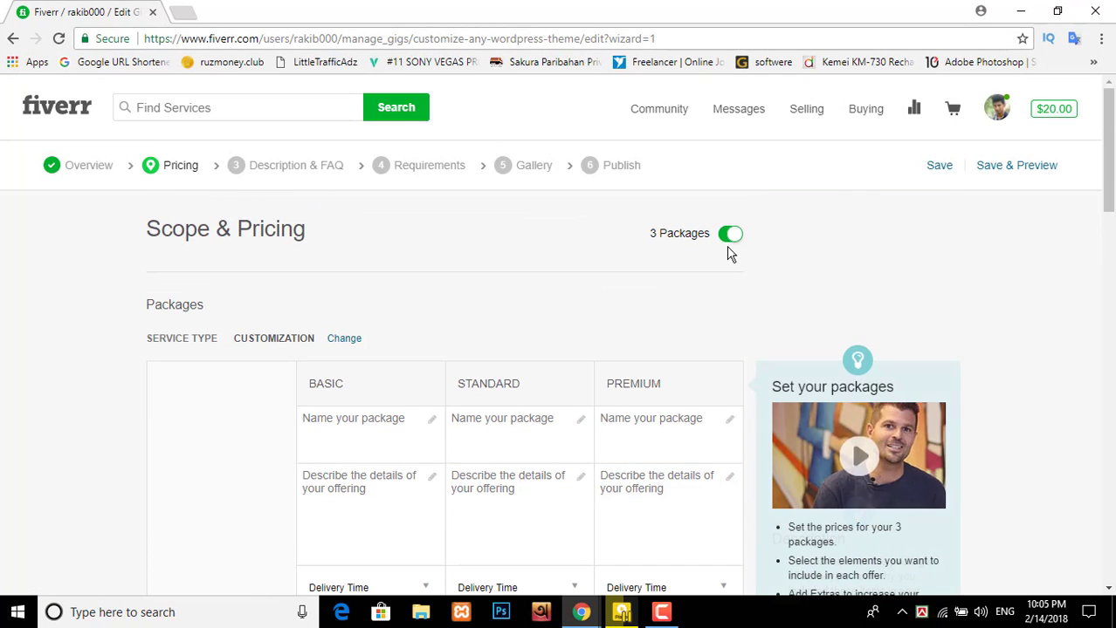
pyautogui.click(720, 244)
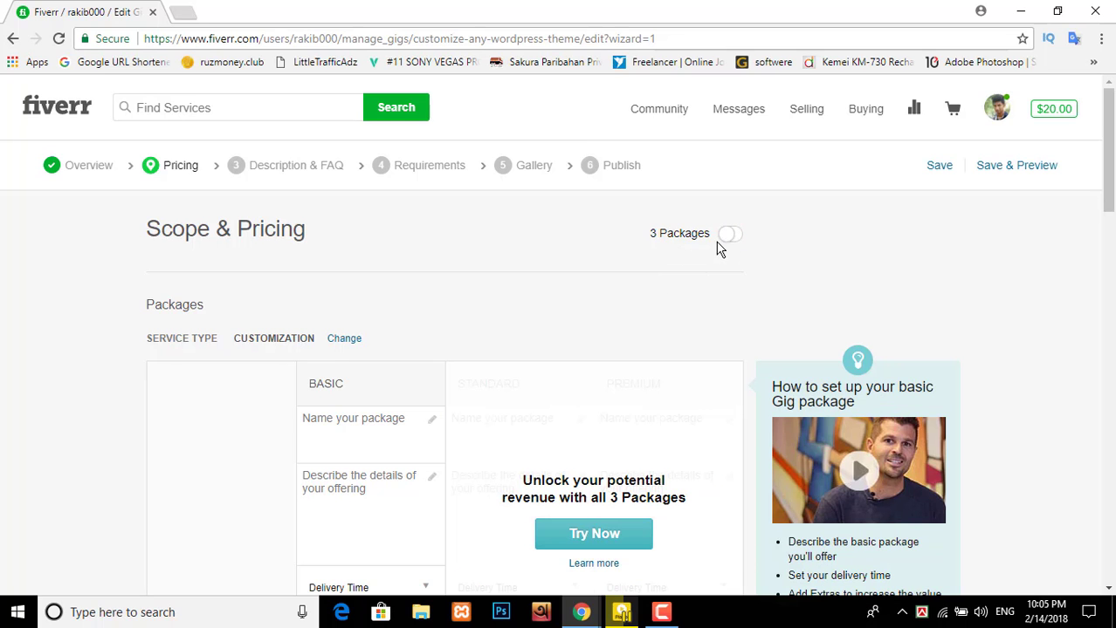
# - Set the Basic package's delivery time to 3 Days Delivery
pyautogui.scroll(-2, 608, 298)
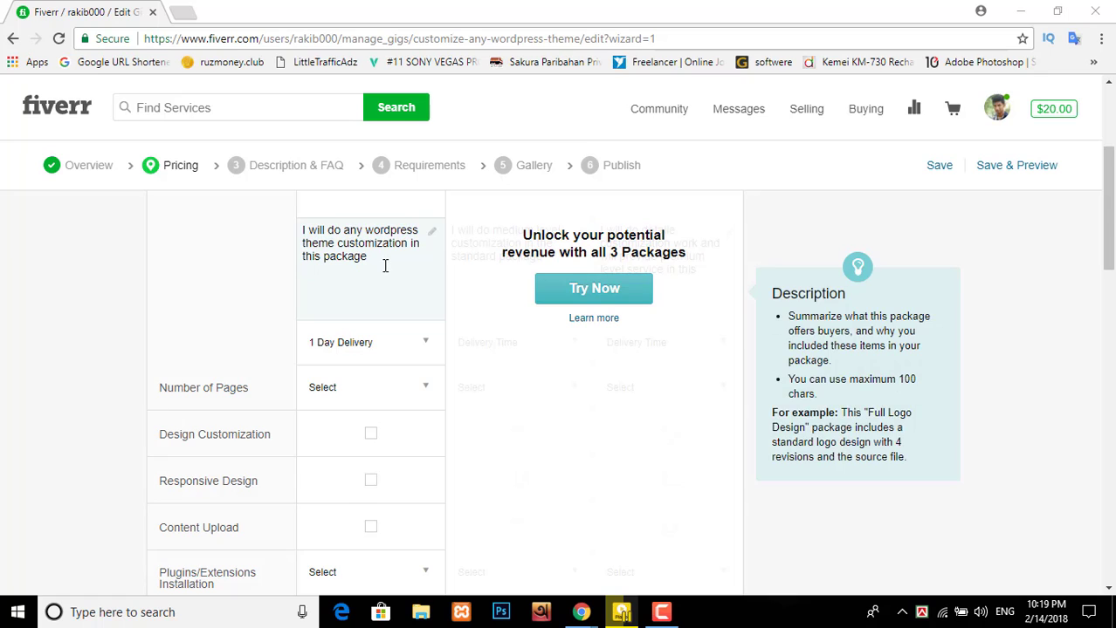
pyautogui.scroll(2, 382, 263)
pyautogui.scroll(-1, 384, 470)
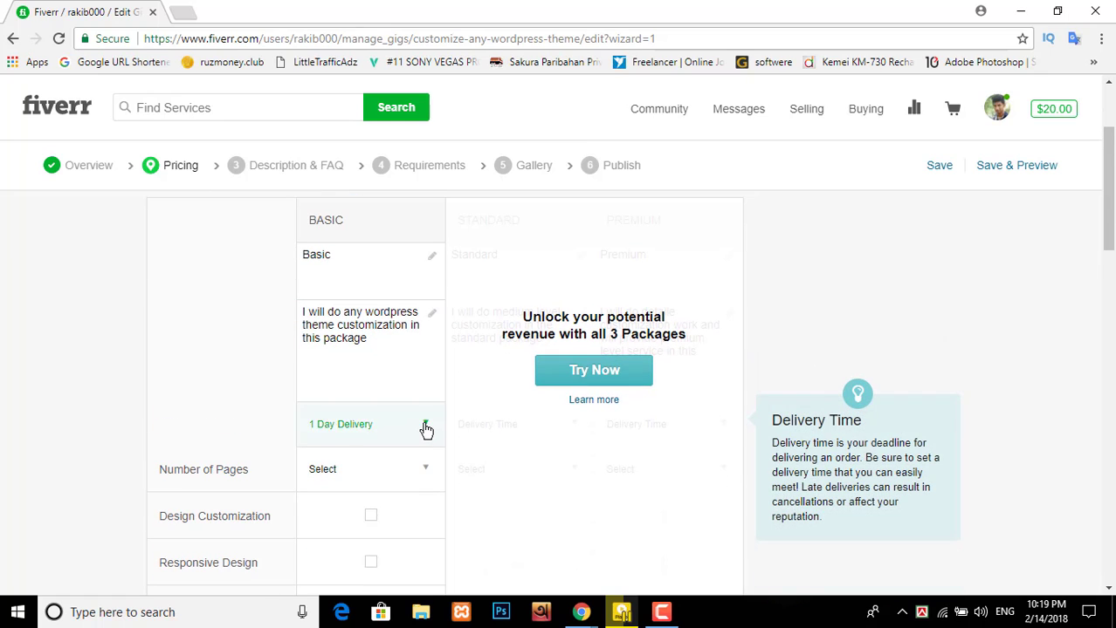
pyautogui.click(425, 427)
pyautogui.scroll(-1, 518, 488)
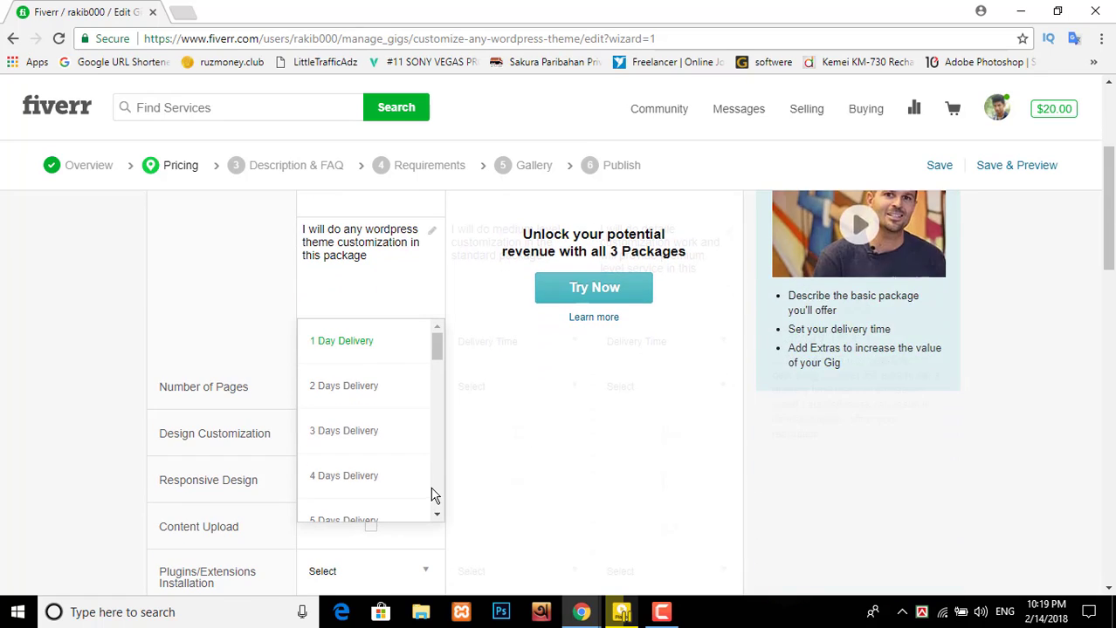
pyautogui.click(356, 395)
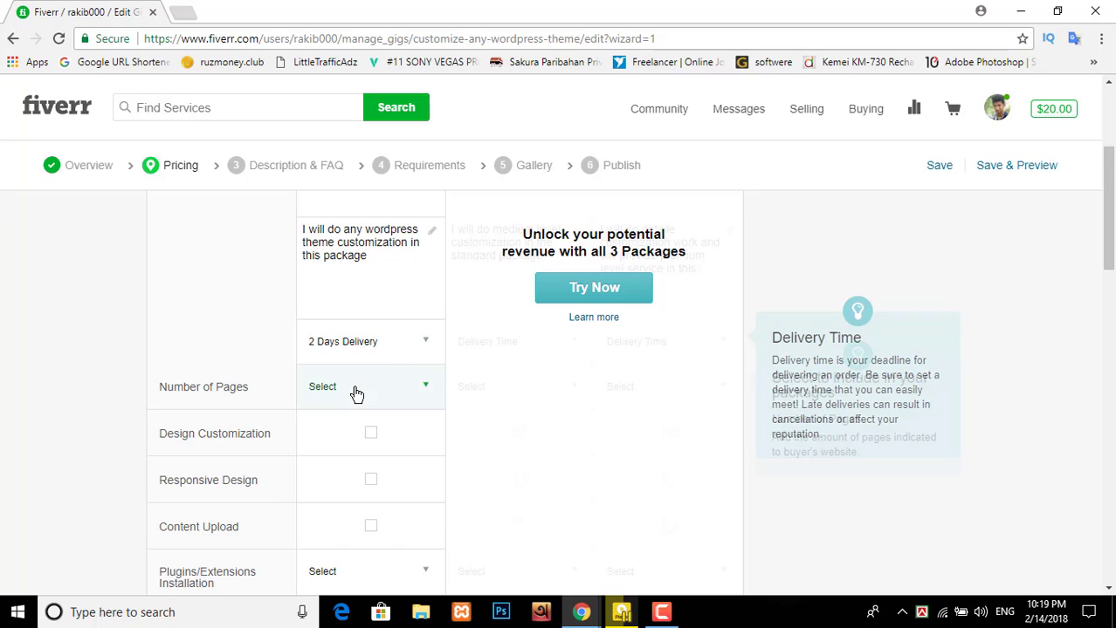
pyautogui.click(429, 344)
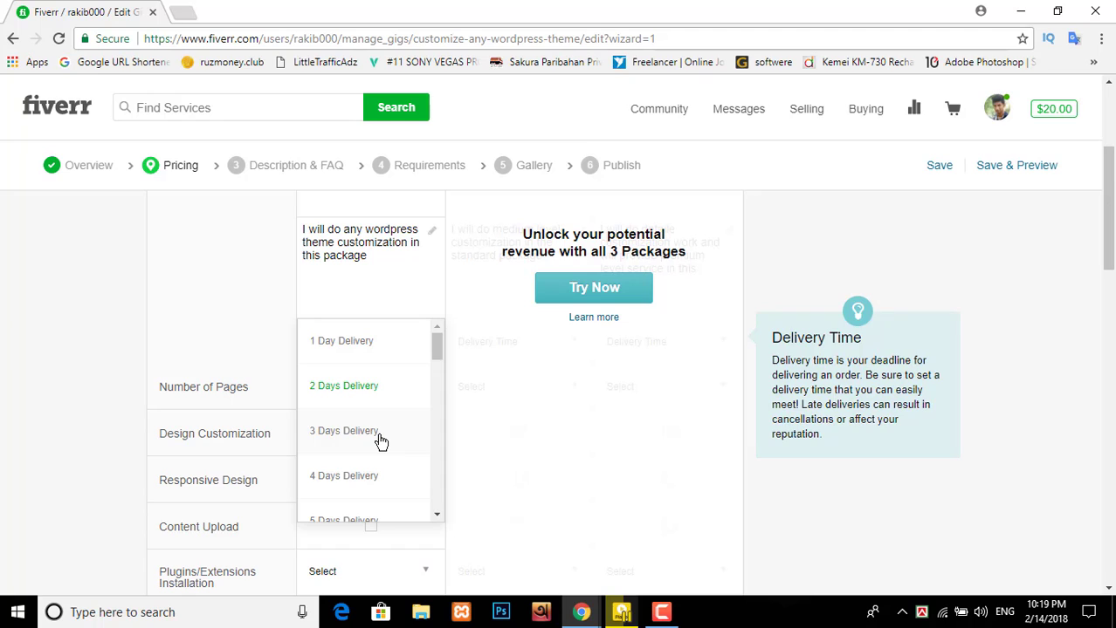
pyautogui.click(380, 441)
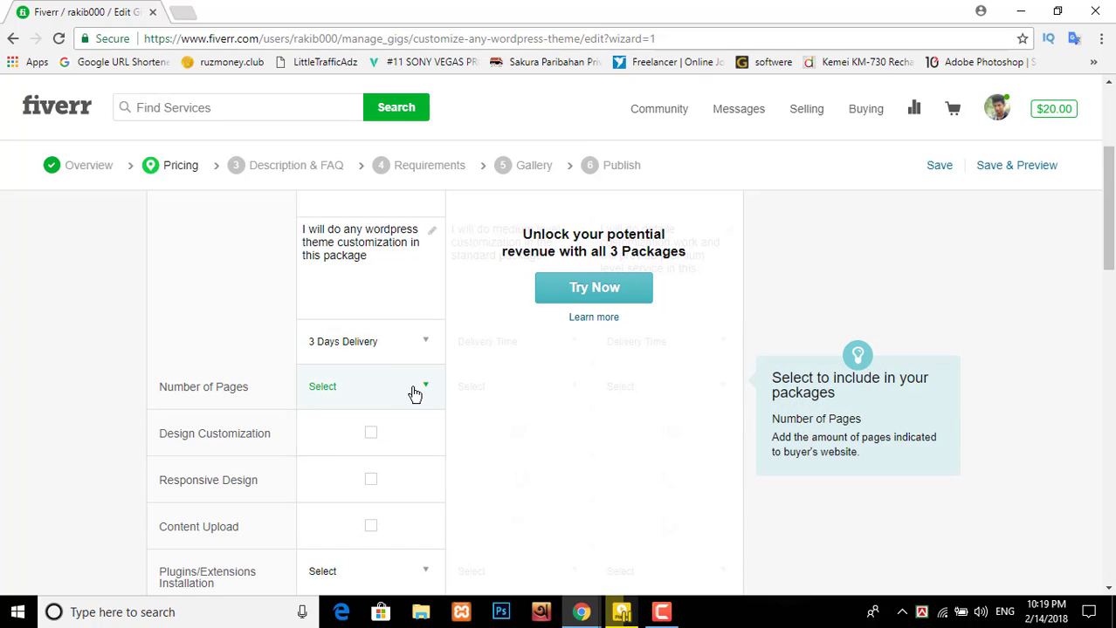
pyautogui.click(415, 394)
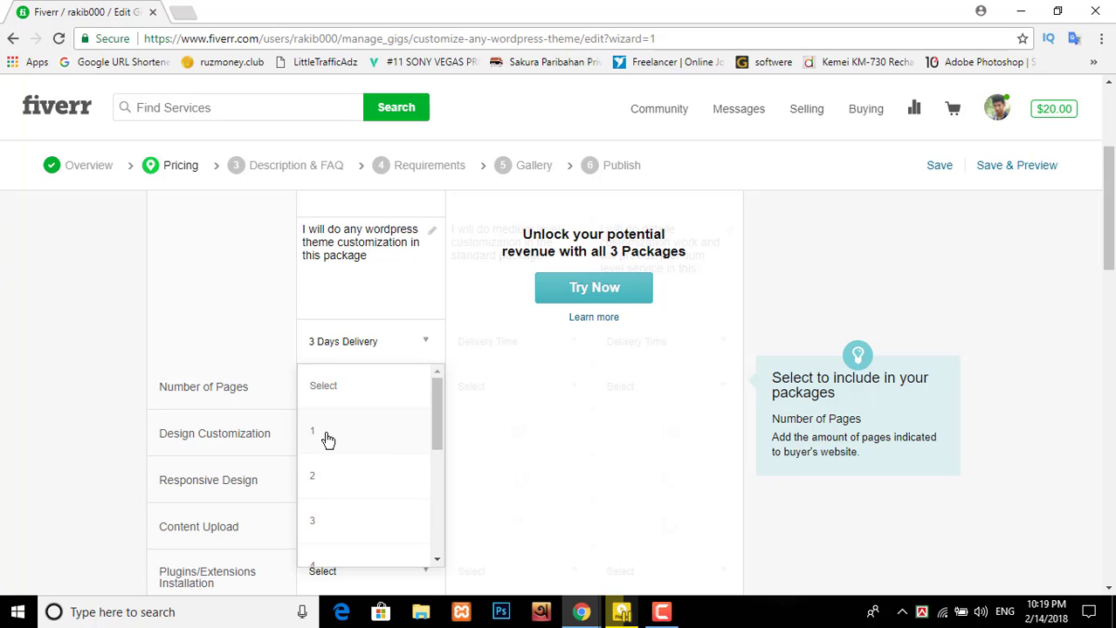
pyautogui.click(326, 439)
pyautogui.click(428, 398)
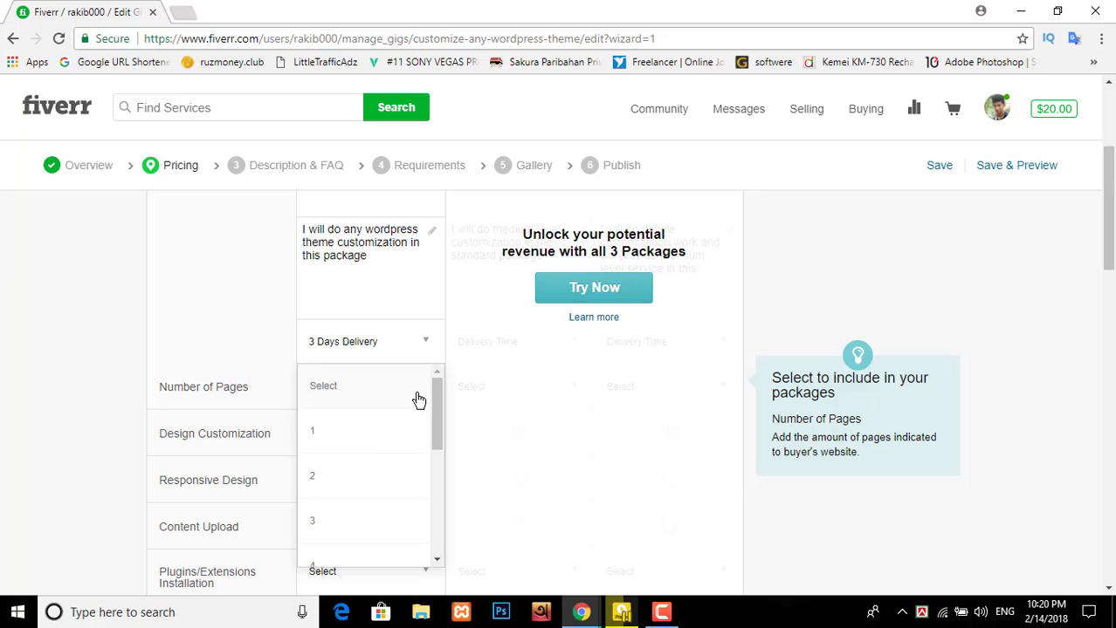
pyautogui.click(348, 390)
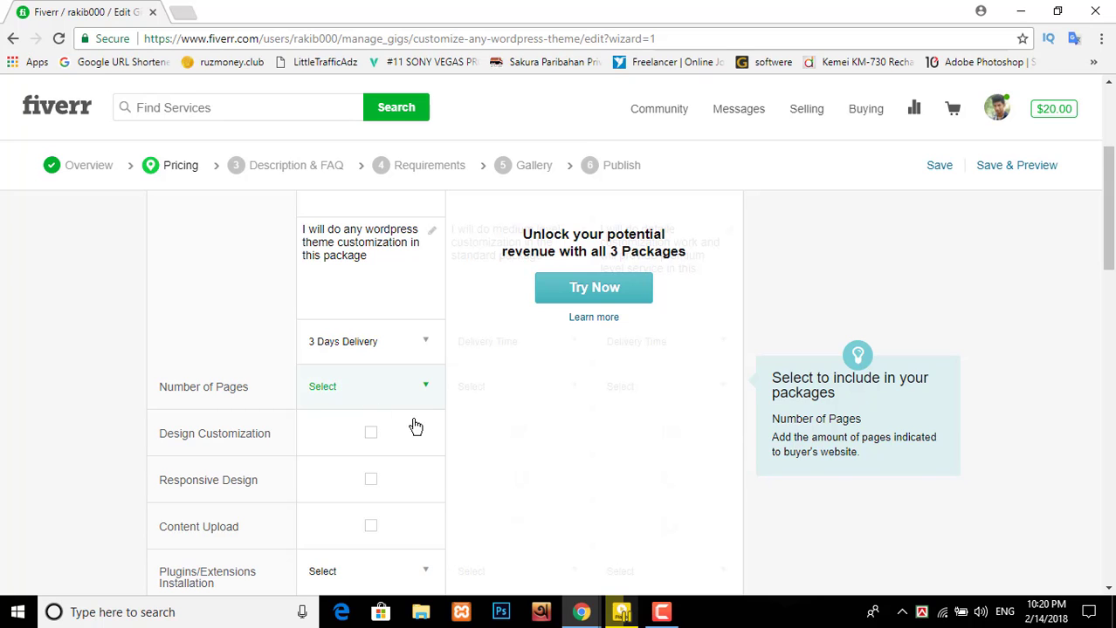
# - Include content upload, responsive design and 2 plugin/extension installations in the Basic package
pyautogui.click(370, 526)
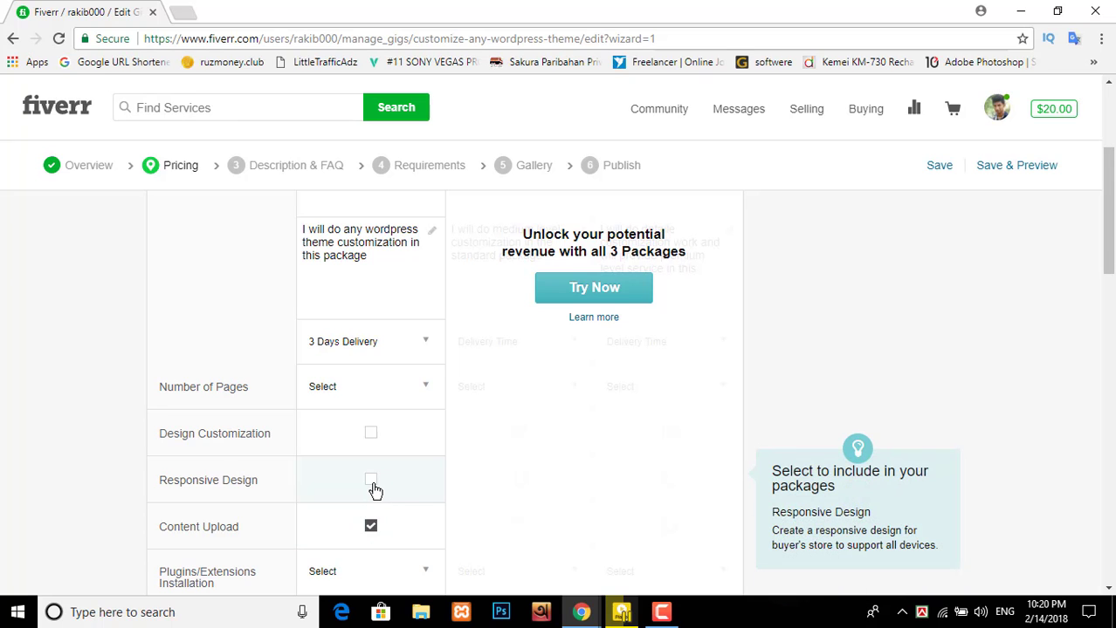
pyautogui.scroll(-2, 373, 490)
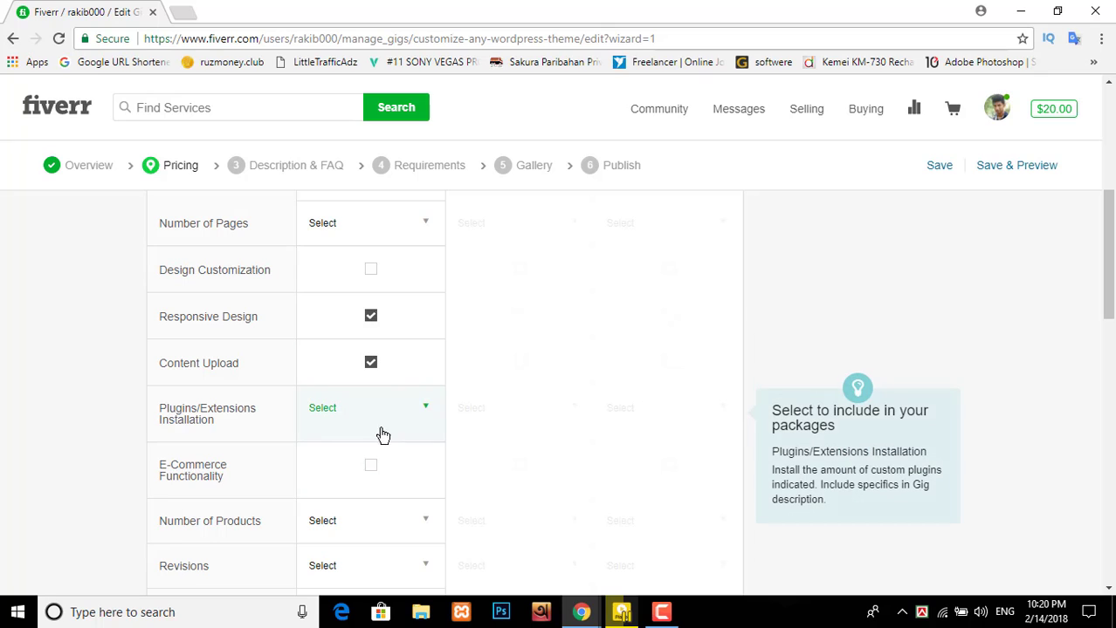
pyautogui.click(418, 411)
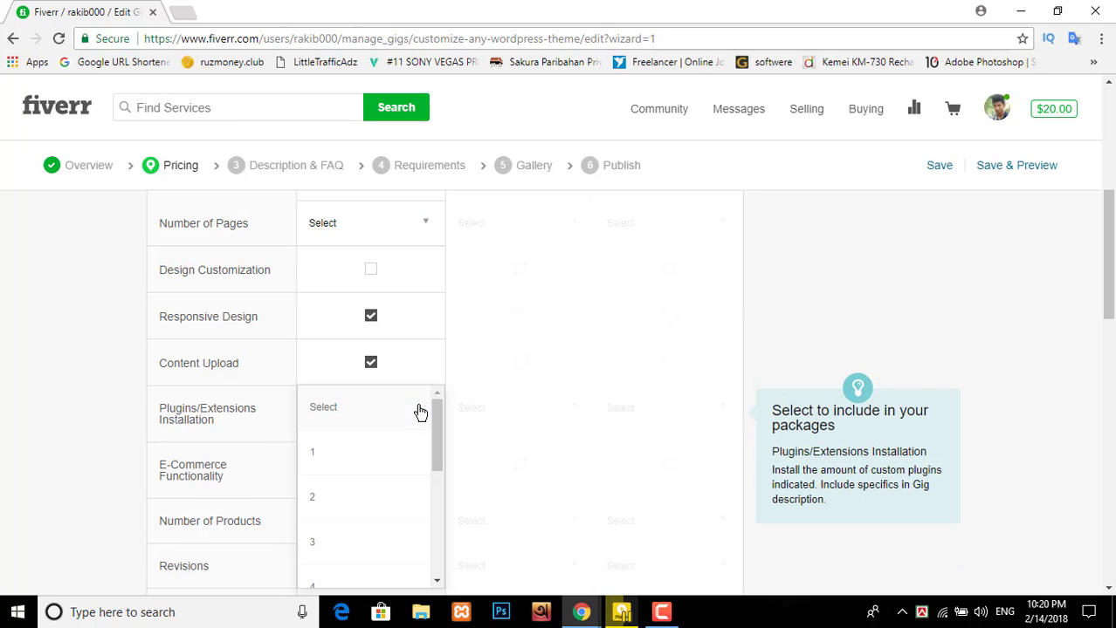
pyautogui.click(365, 510)
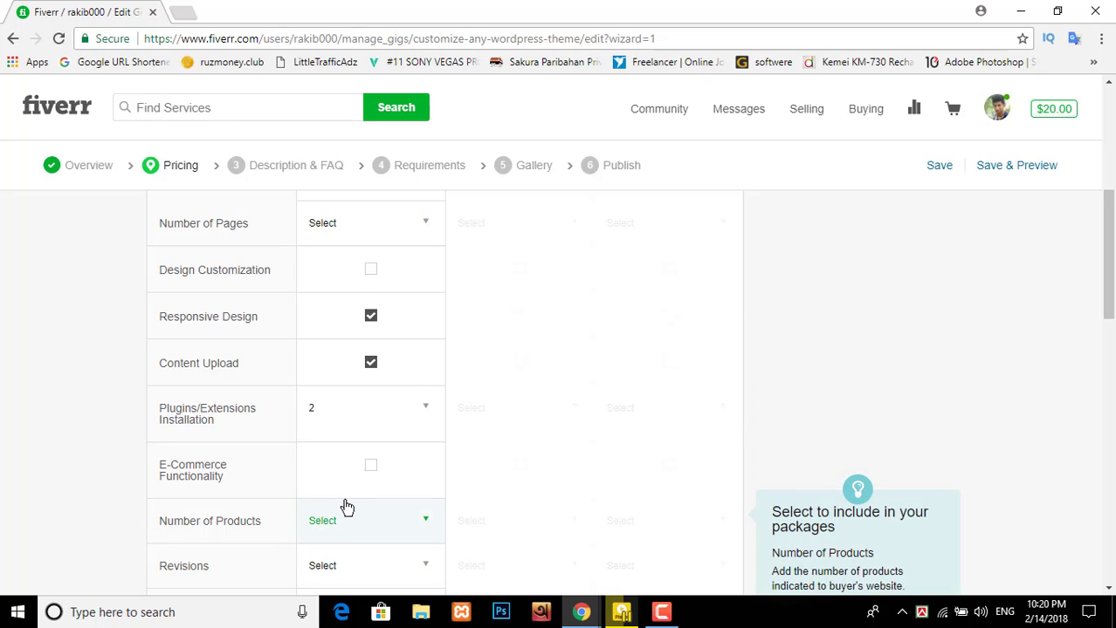
# - Set the Basic package's revisions to Unlimited and its price to $5
pyautogui.scroll(-1, 343, 489)
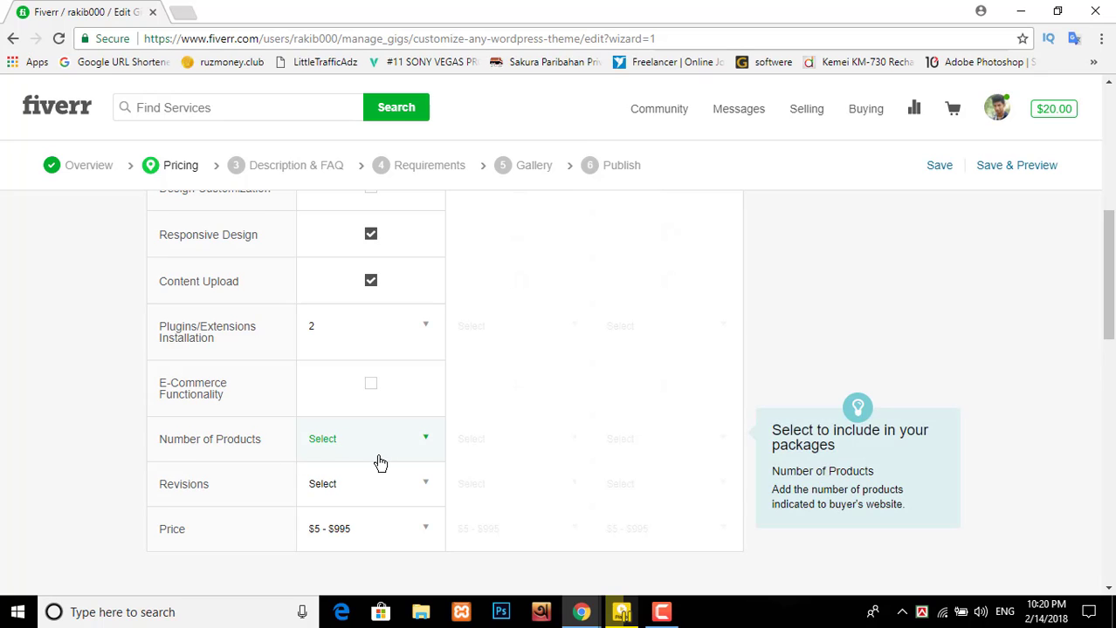
pyautogui.click(424, 487)
pyautogui.scroll(-4, 424, 490)
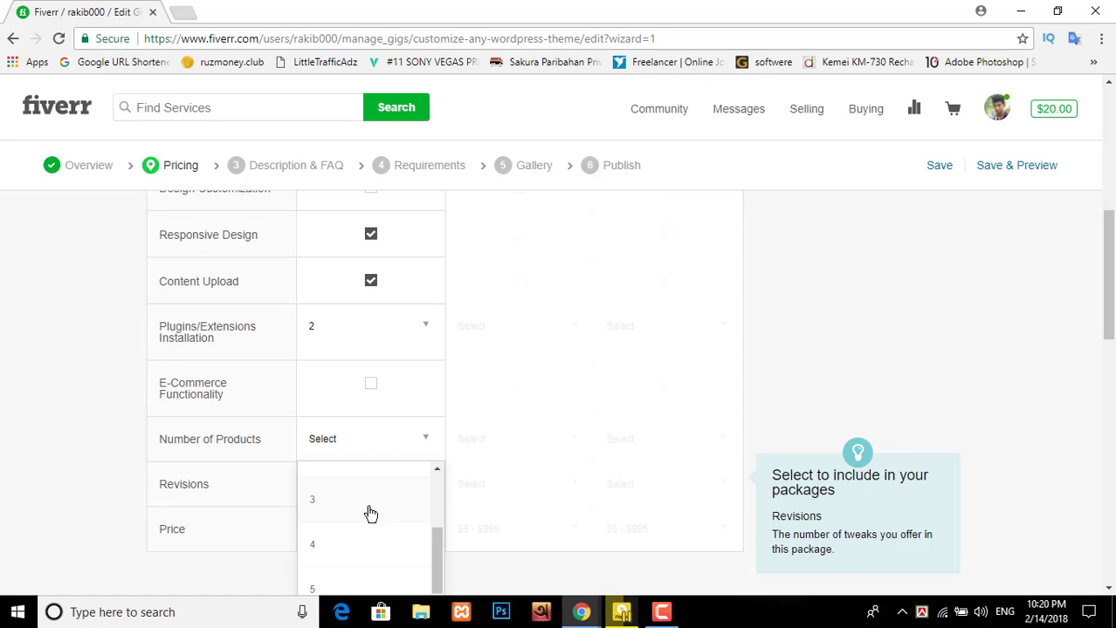
pyautogui.scroll(-4, 352, 514)
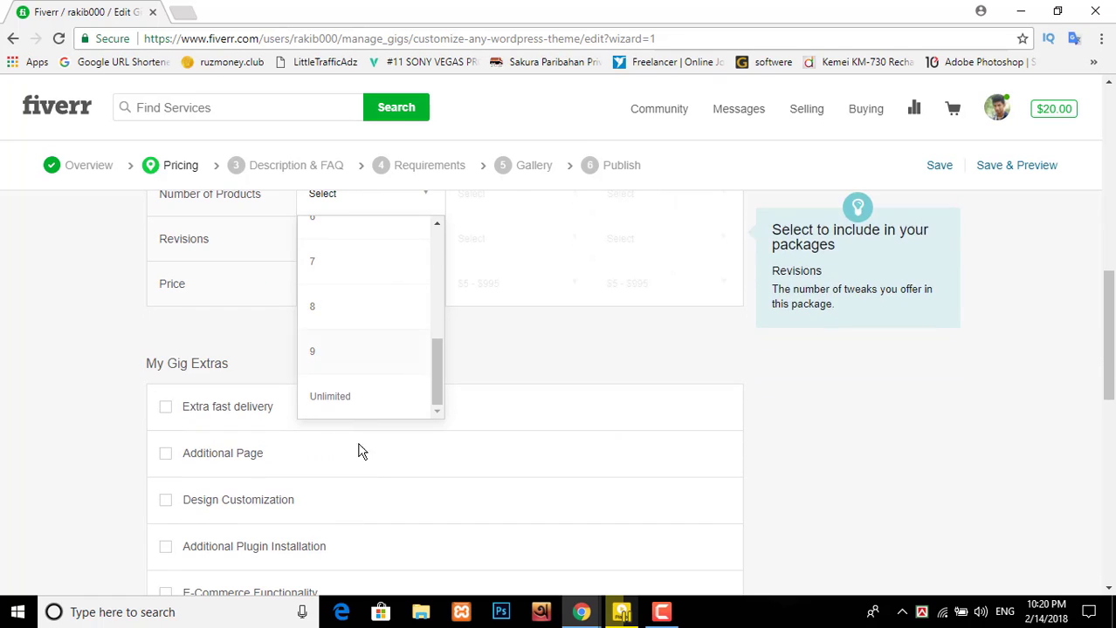
pyautogui.click(354, 400)
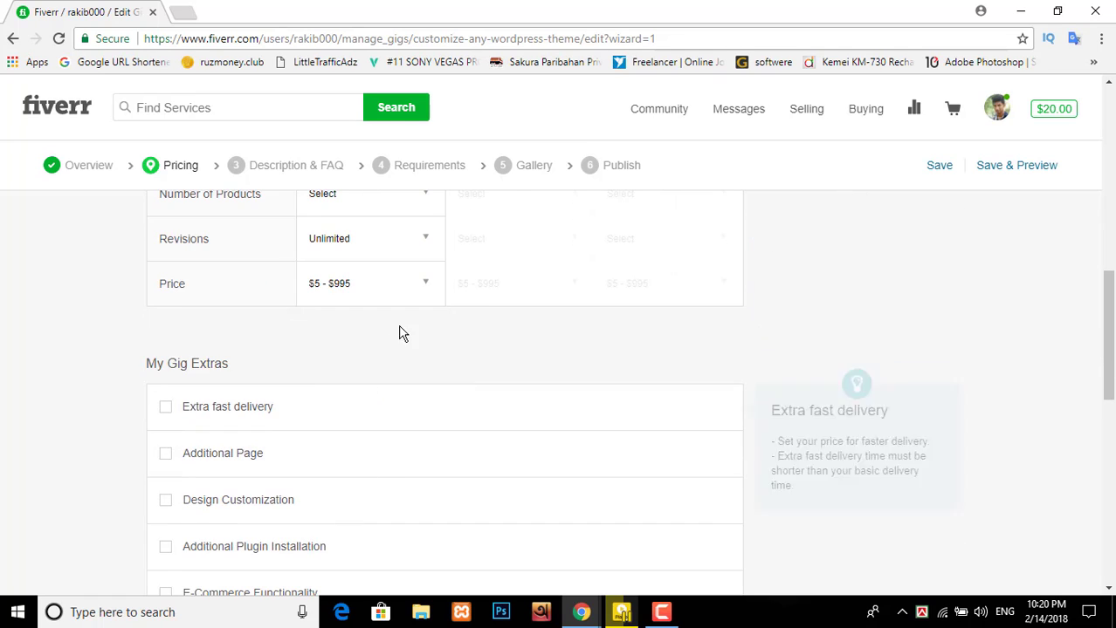
pyautogui.scroll(1, 398, 327)
pyautogui.click(403, 365)
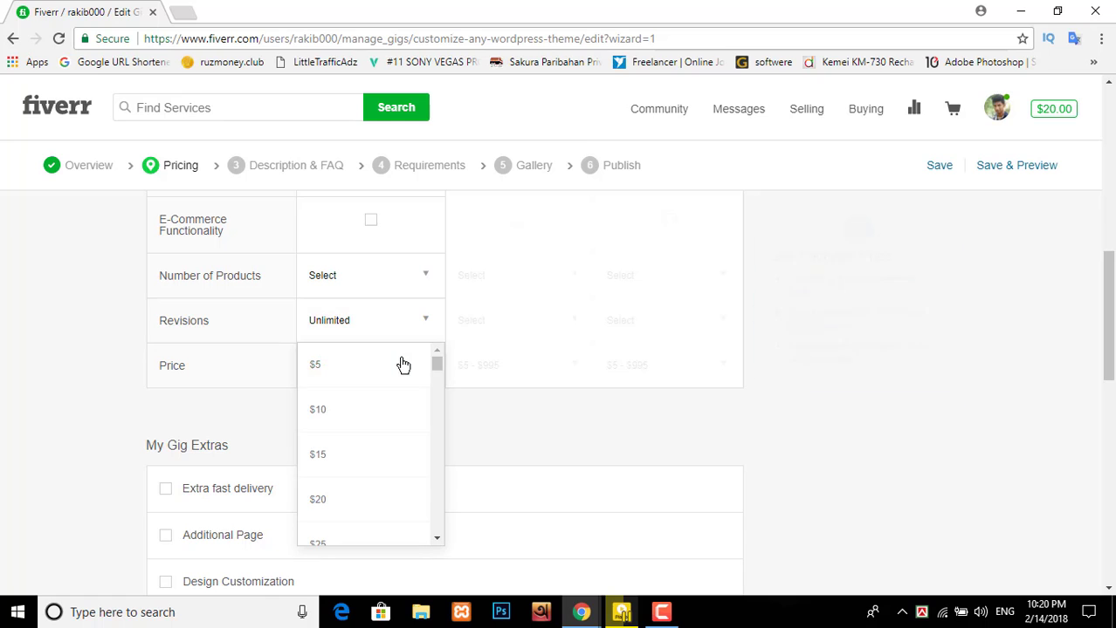
pyautogui.click(348, 377)
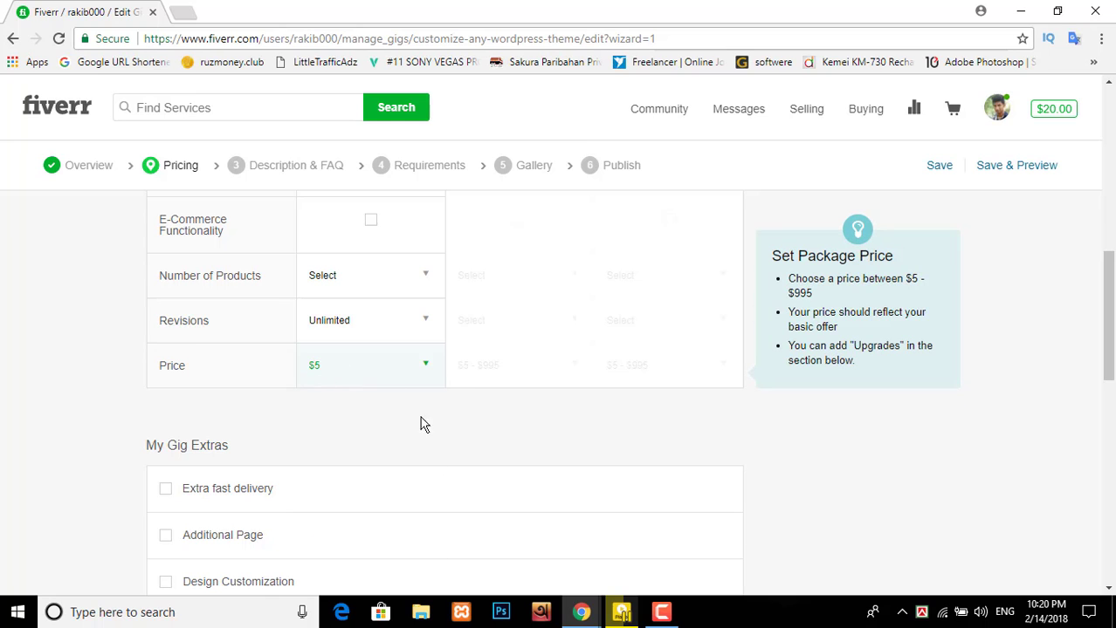
# - Enable the Extra fast delivery gig extra and set its Basic package delivery time to 1 day
pyautogui.scroll(4, 432, 454)
pyautogui.scroll(5, 436, 467)
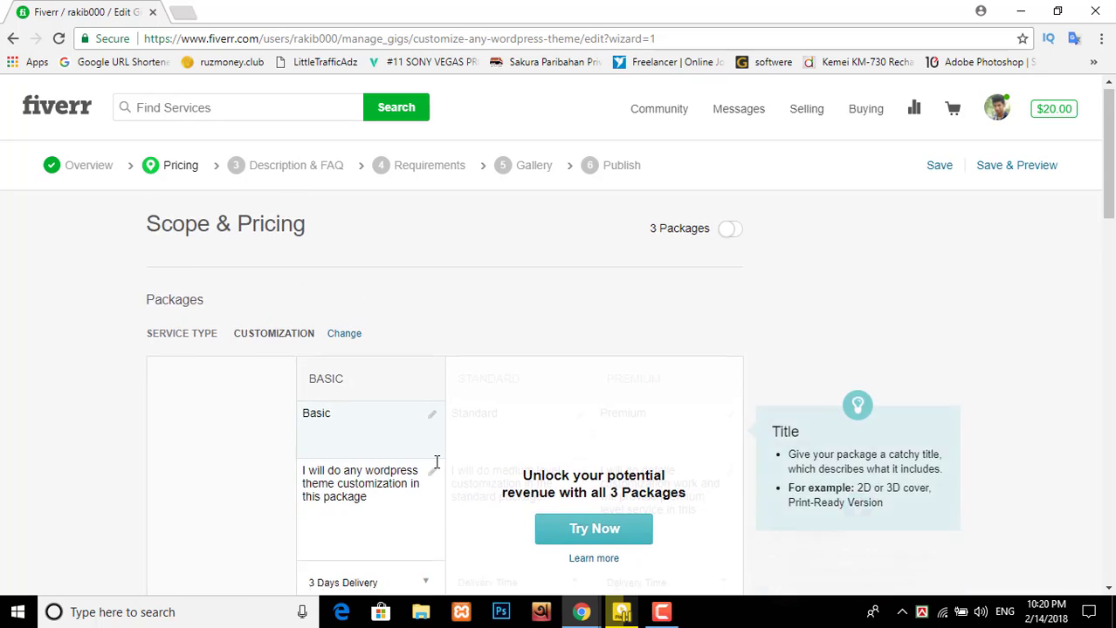
pyautogui.scroll(-9, 434, 463)
pyautogui.scroll(-2, 436, 468)
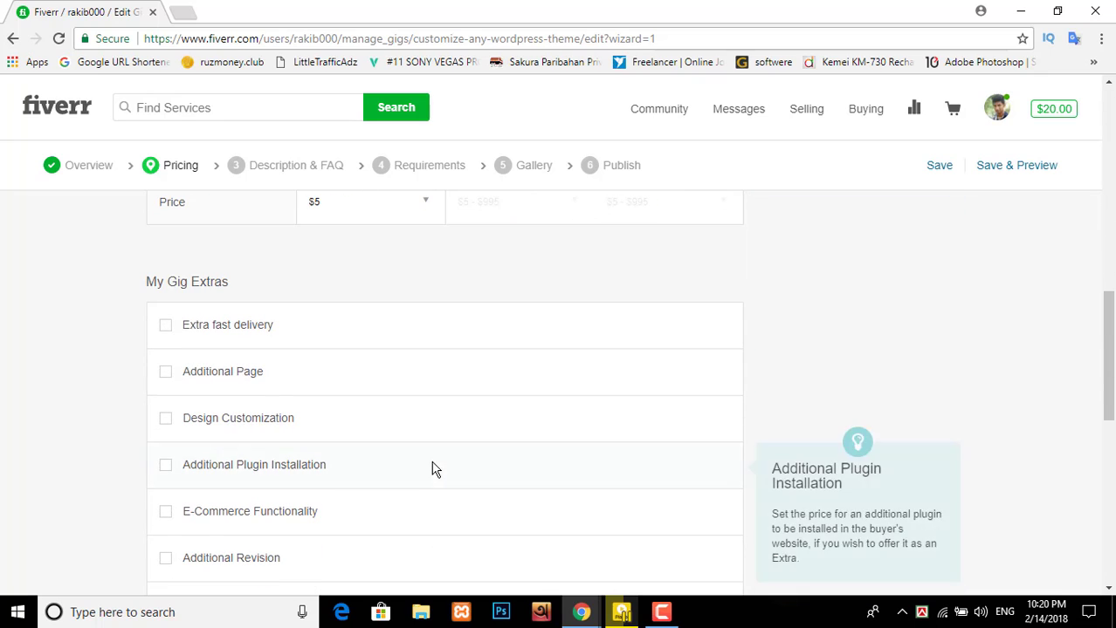
pyautogui.click(166, 327)
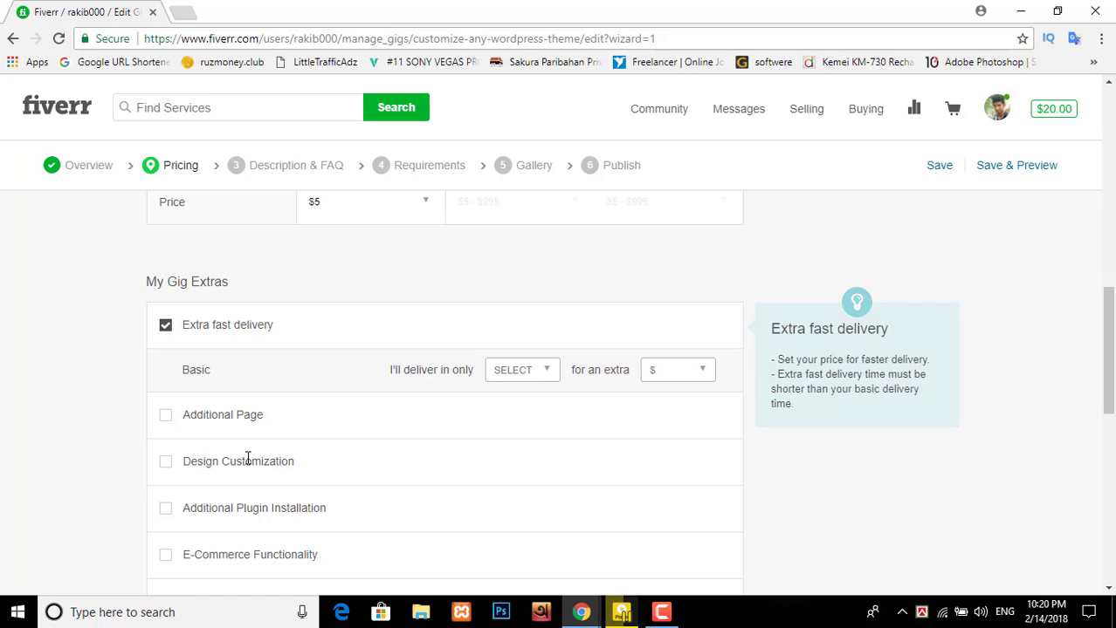
pyautogui.scroll(5, 129, 372)
pyautogui.scroll(1, 418, 381)
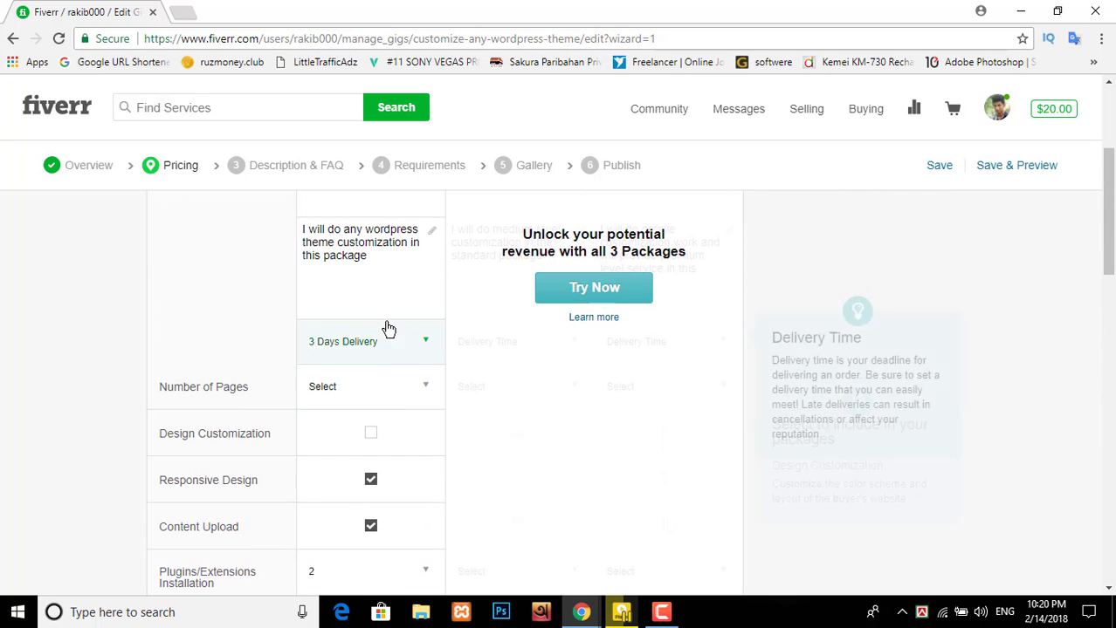
pyautogui.scroll(-6, 386, 324)
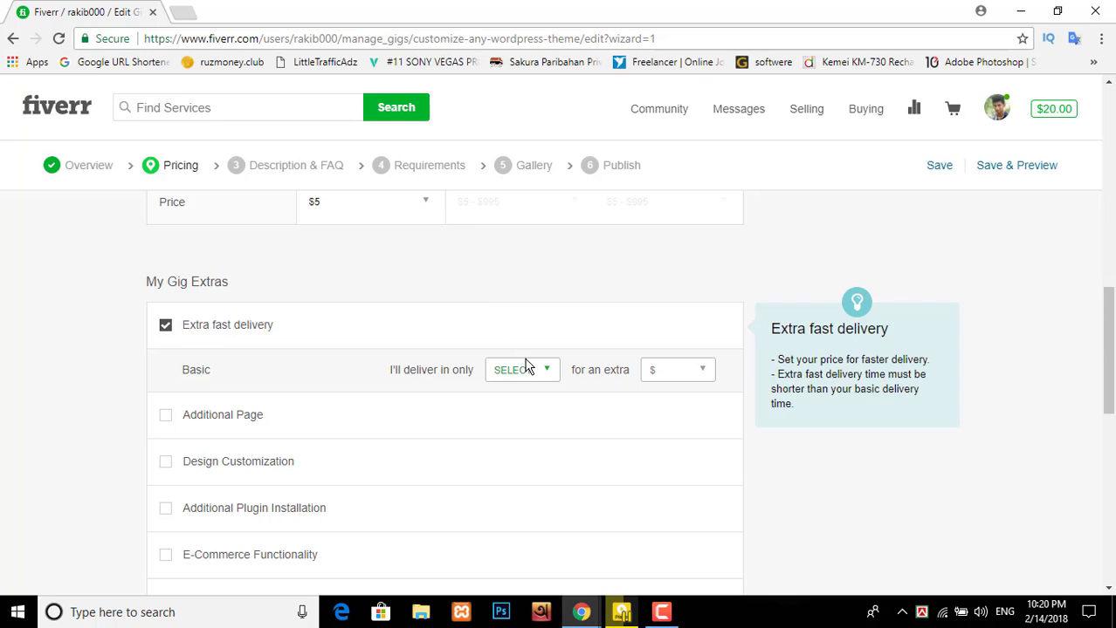
pyautogui.click(550, 374)
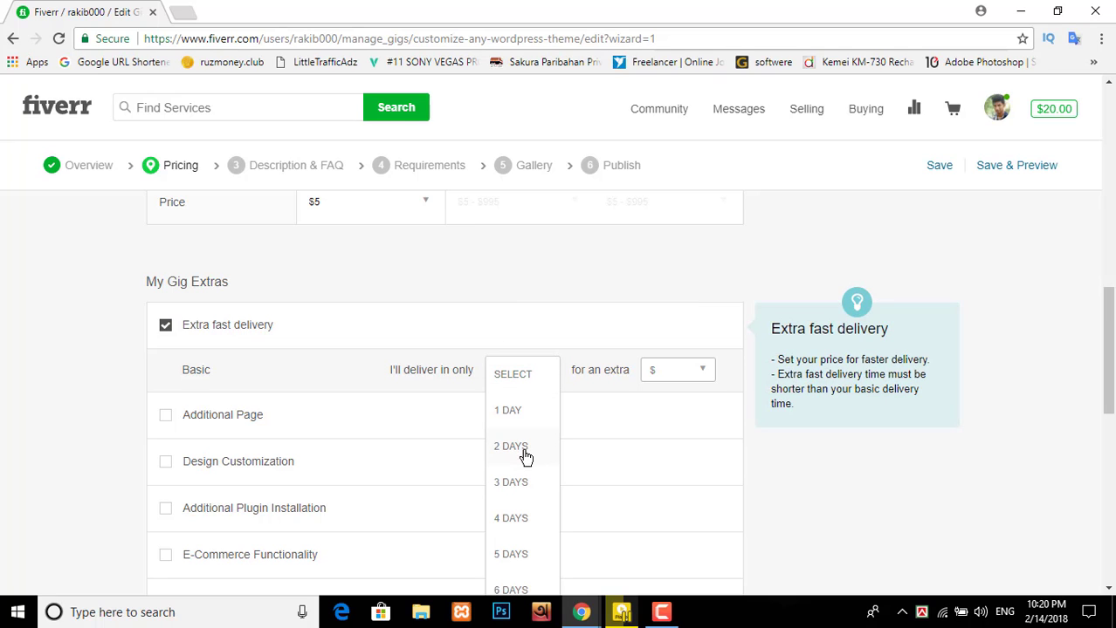
pyautogui.click(523, 421)
# - Set the additional charge for the Basic package's extra fast delivery to $5
pyautogui.scroll(4, 411, 386)
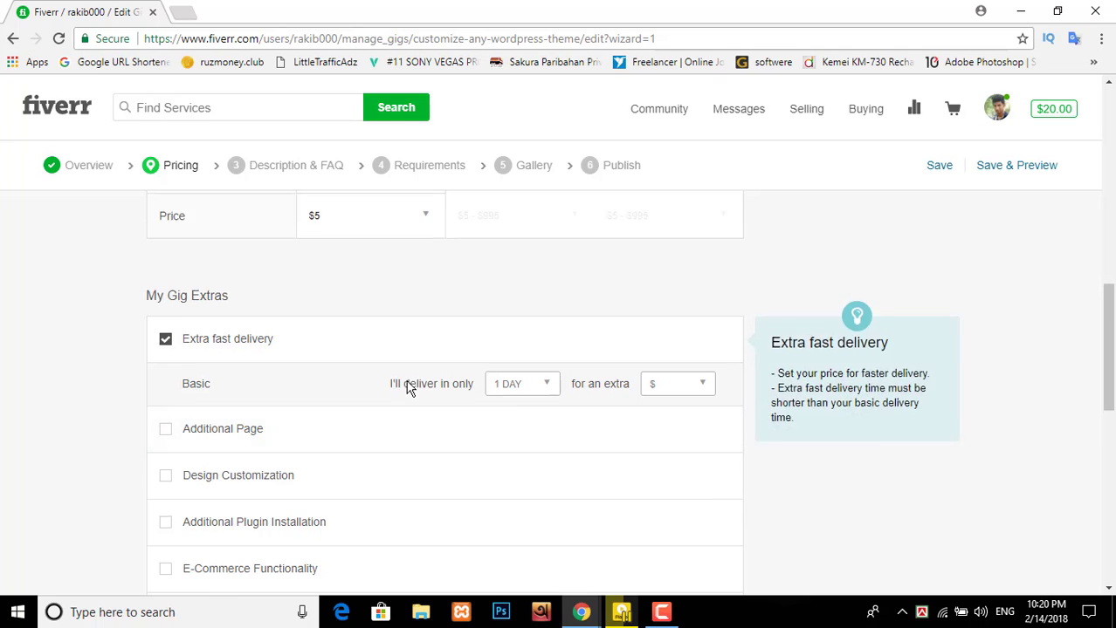
pyautogui.scroll(3, 408, 387)
pyautogui.scroll(-6, 406, 384)
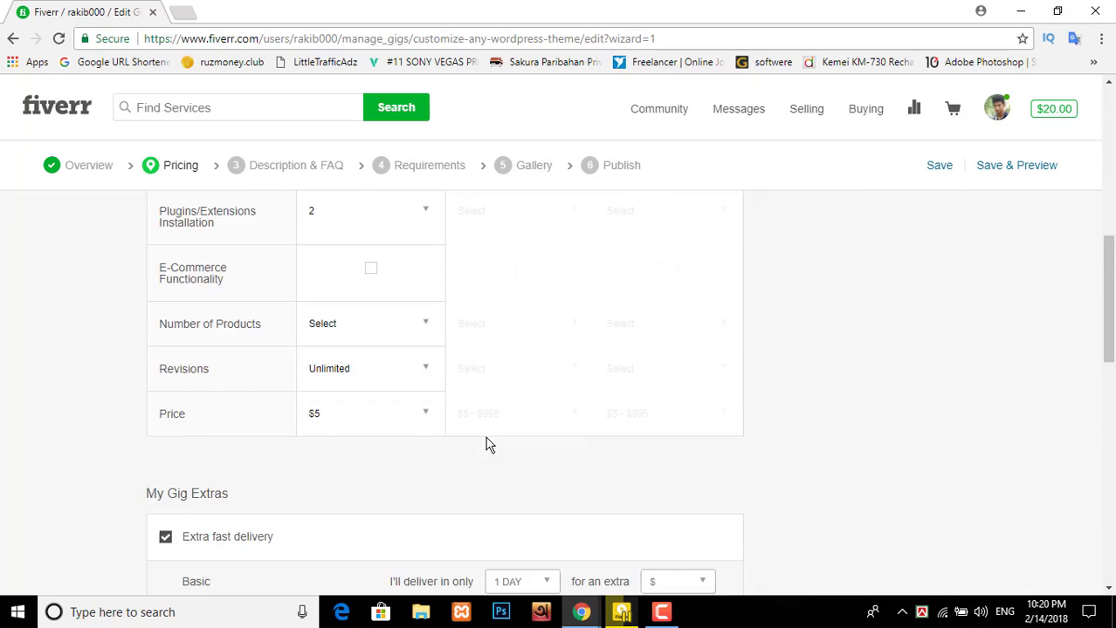
pyautogui.click(677, 458)
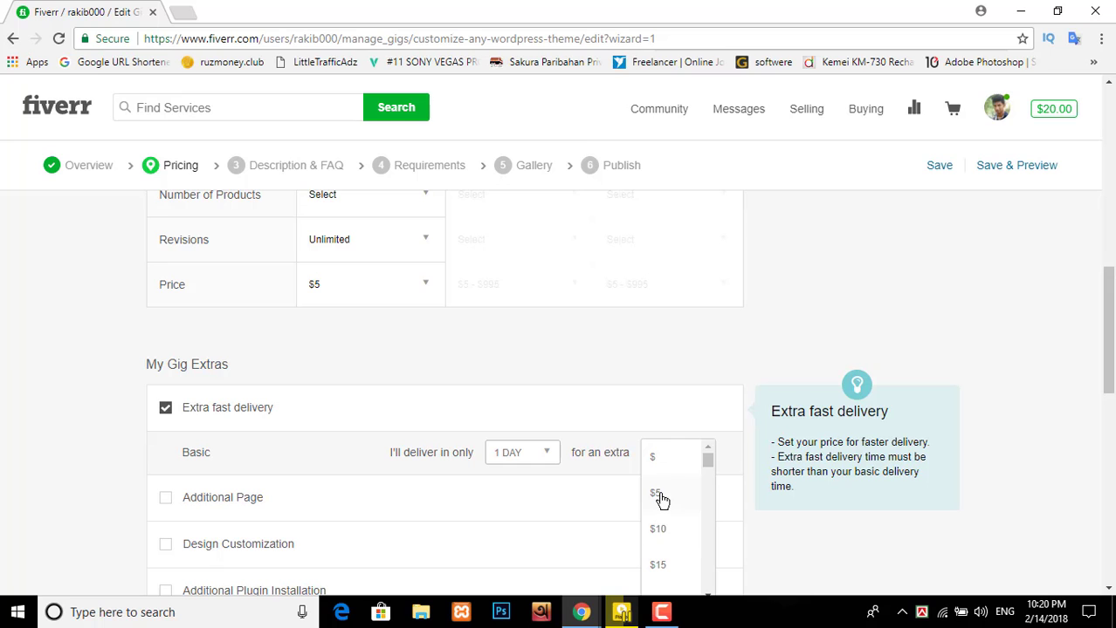
pyautogui.click(658, 497)
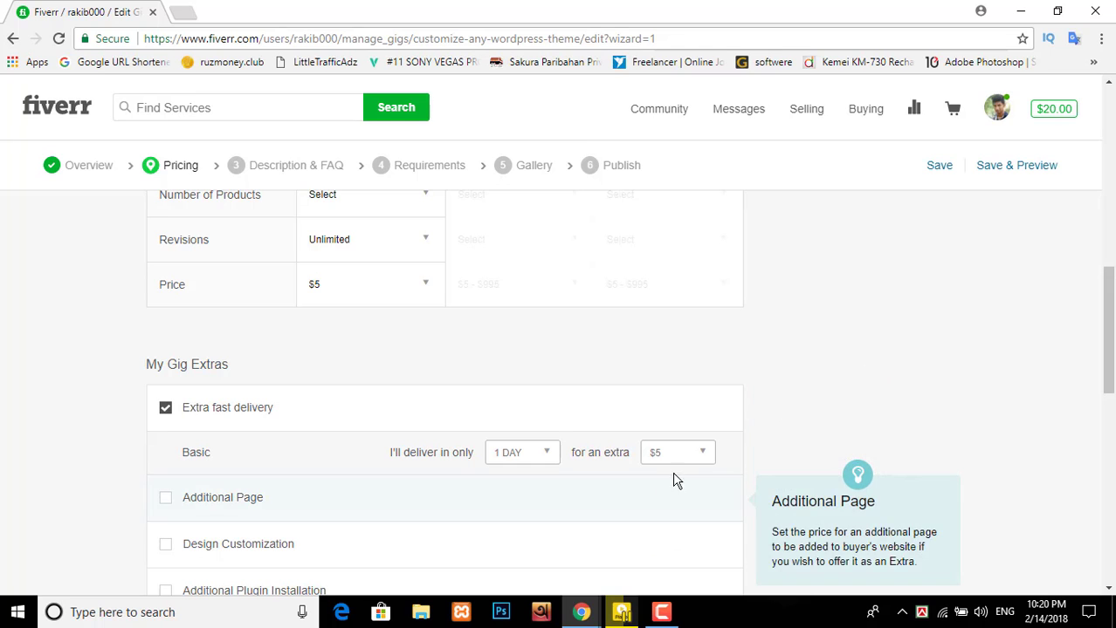
pyautogui.scroll(4, 406, 369)
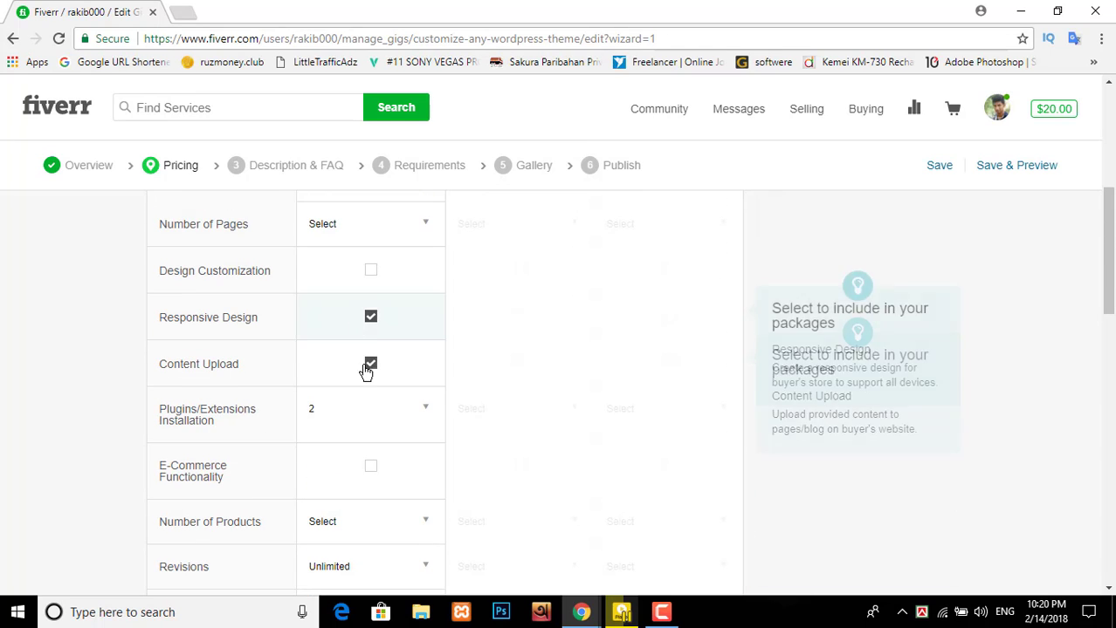
pyautogui.scroll(-3, 371, 384)
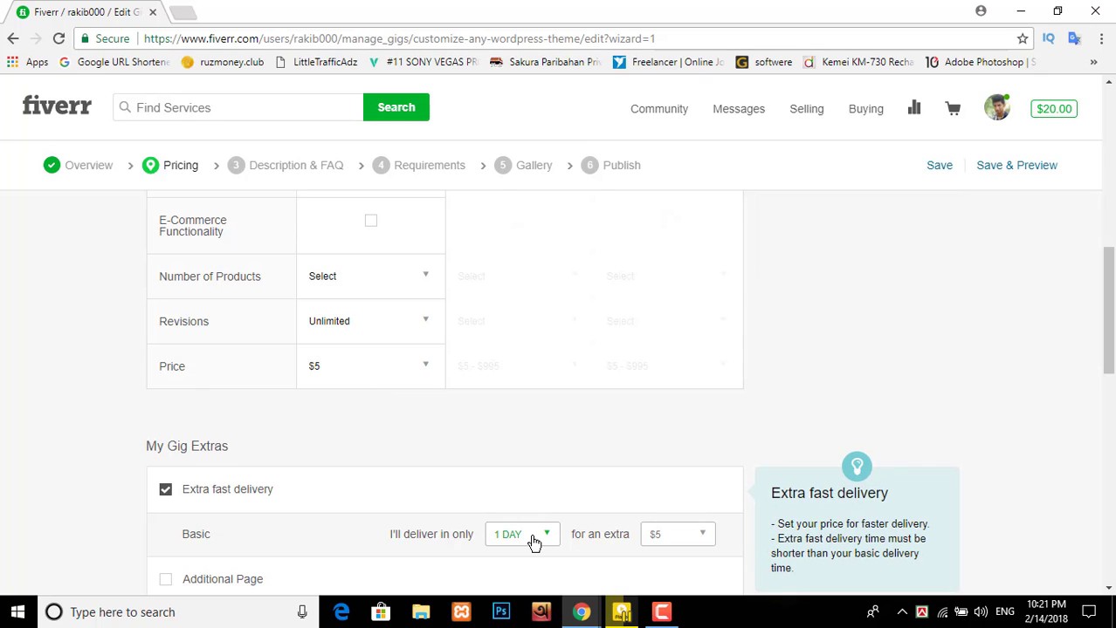
pyautogui.scroll(-2, 534, 543)
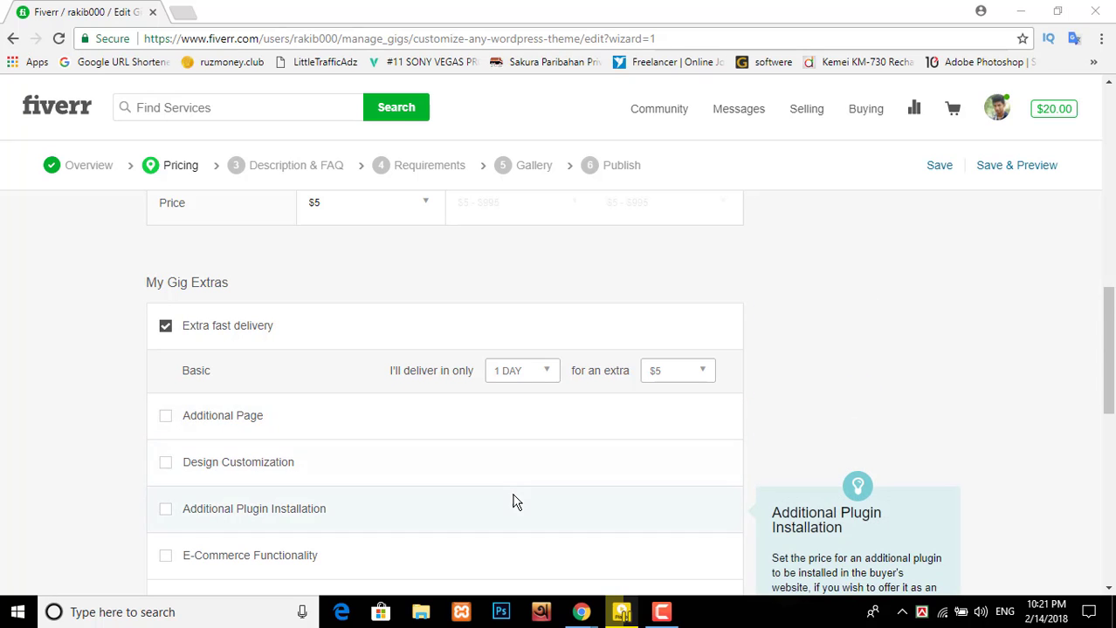
pyautogui.scroll(-1, 513, 501)
pyautogui.click(165, 474)
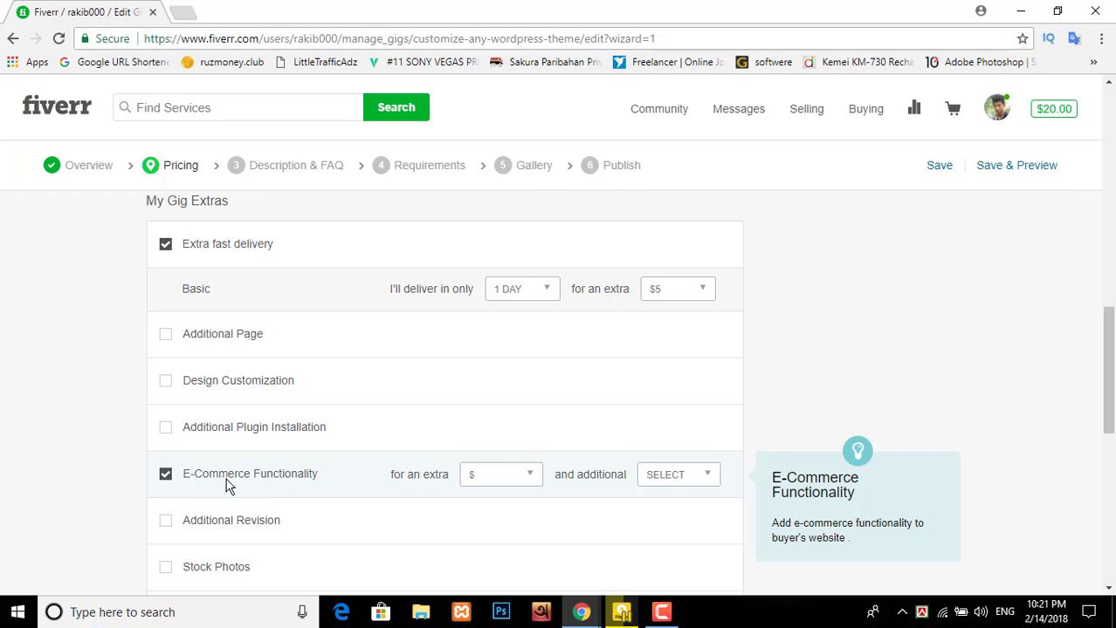
pyautogui.click(166, 477)
# - Save the Pricing stage and continue to the Description & FAQ stage
pyautogui.scroll(-2, 381, 481)
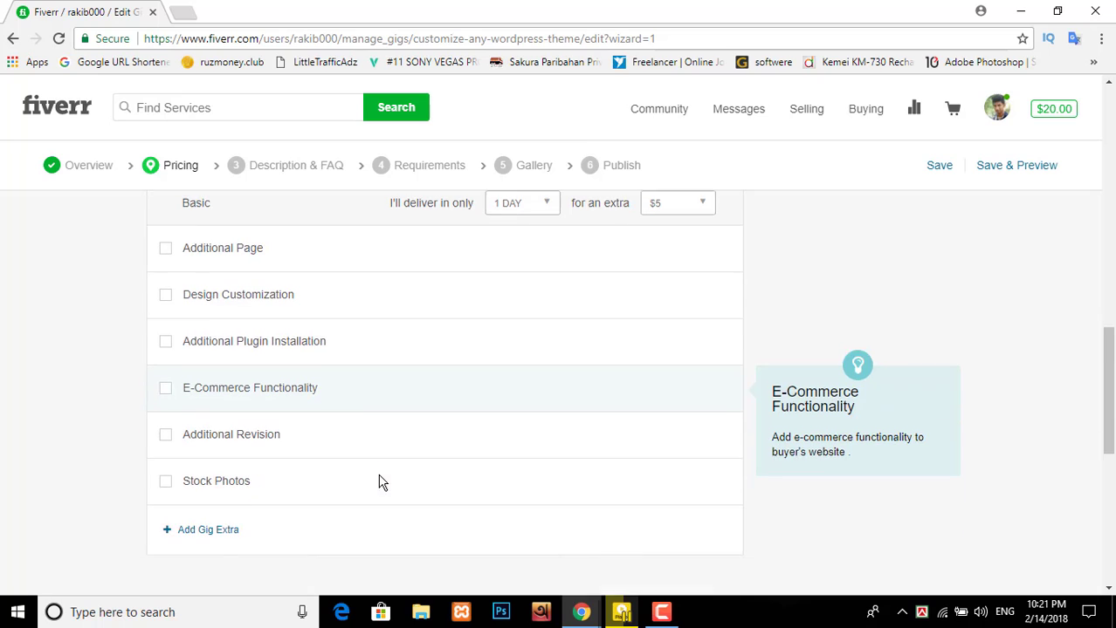
pyautogui.scroll(4, 491, 369)
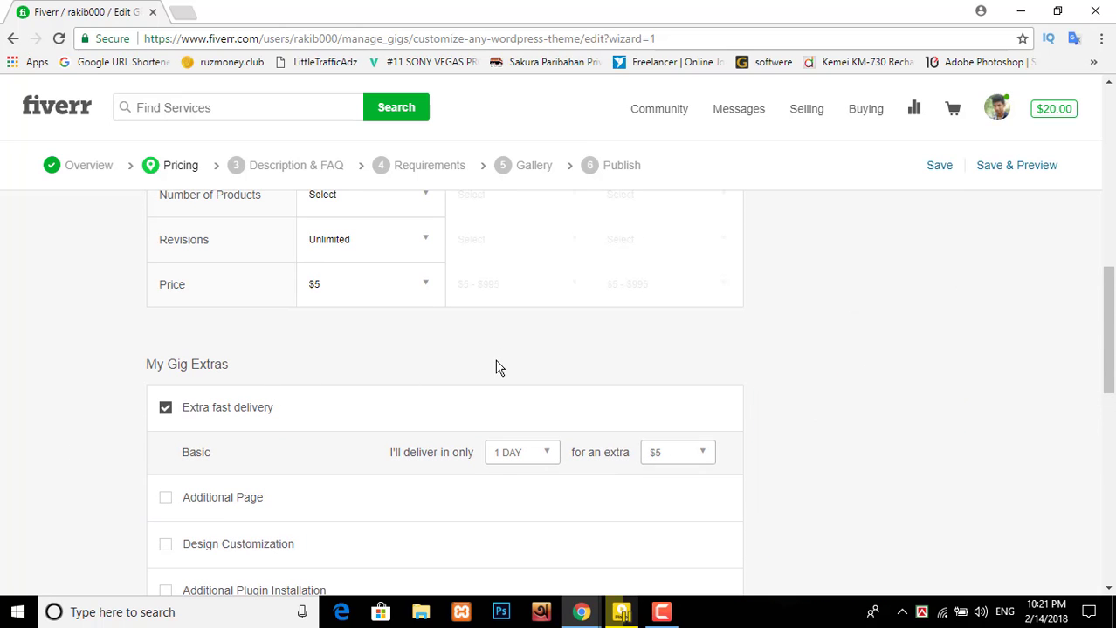
pyautogui.scroll(-5, 652, 450)
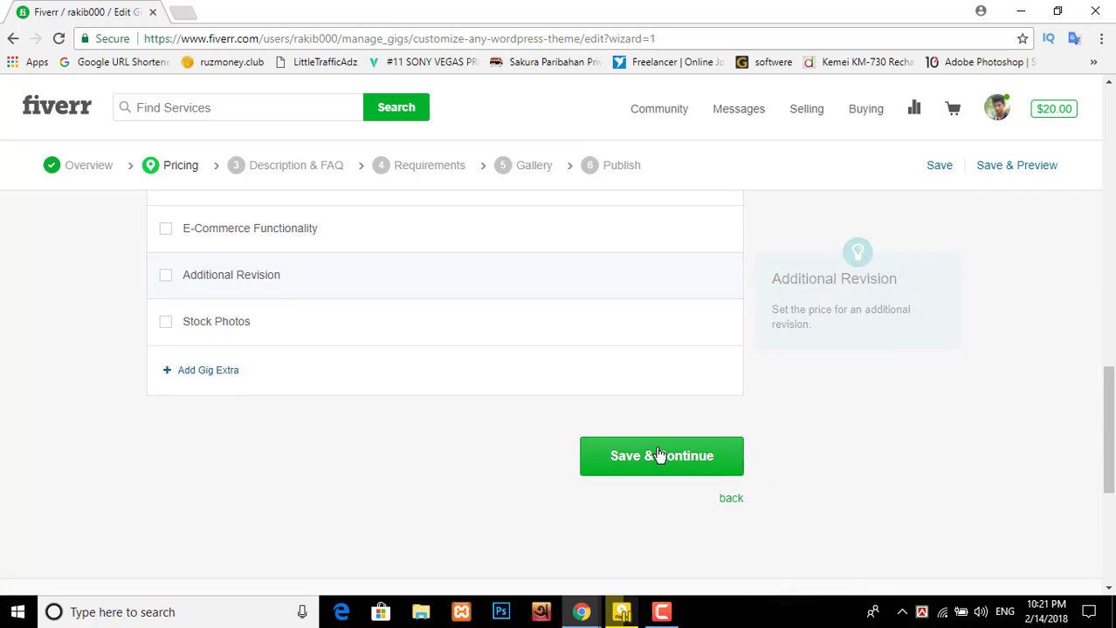
pyautogui.click(661, 458)
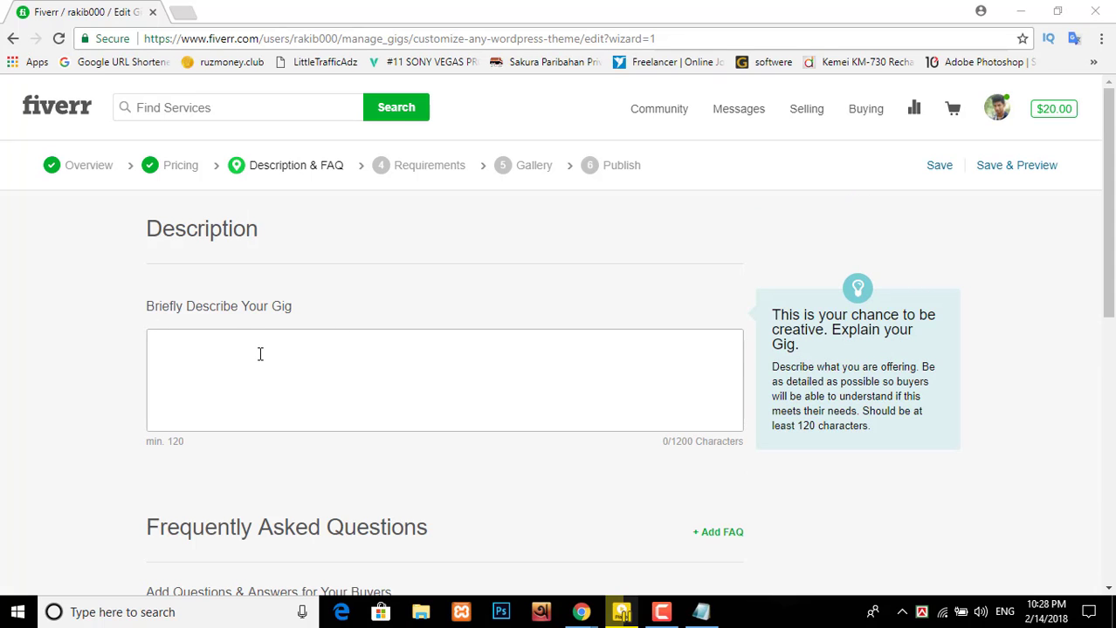
# - Copy the whole prepared gig text from New Text Document (5).txt in Notepad into the gig's description
pyautogui.scroll(-2, 260, 358)
pyautogui.scroll(1, 460, 514)
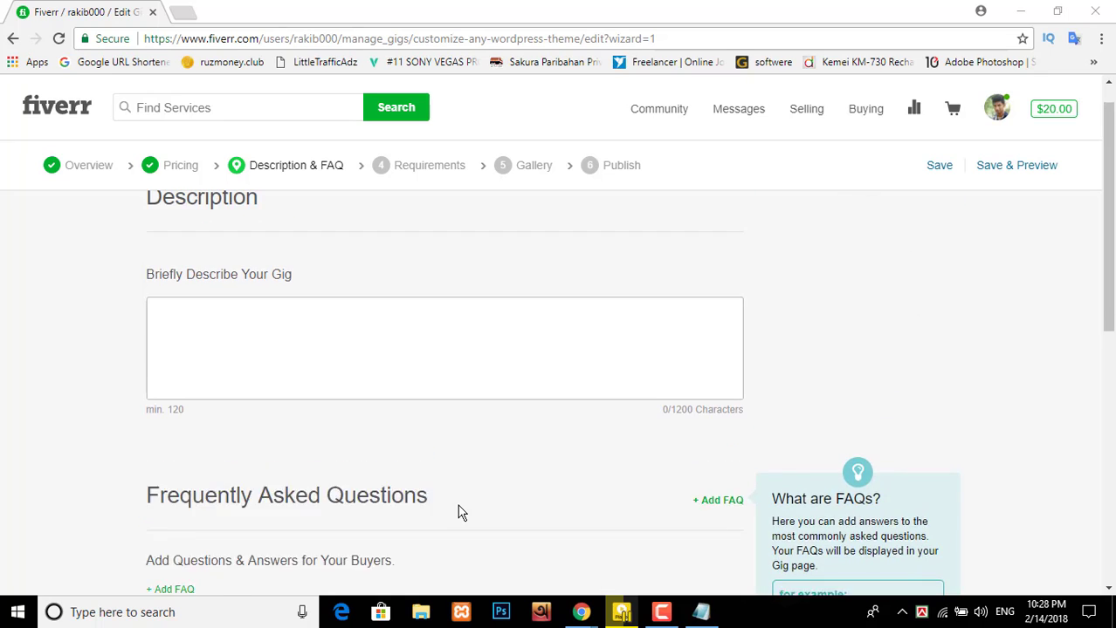
pyautogui.moveTo(701, 612)
pyautogui.click(703, 536)
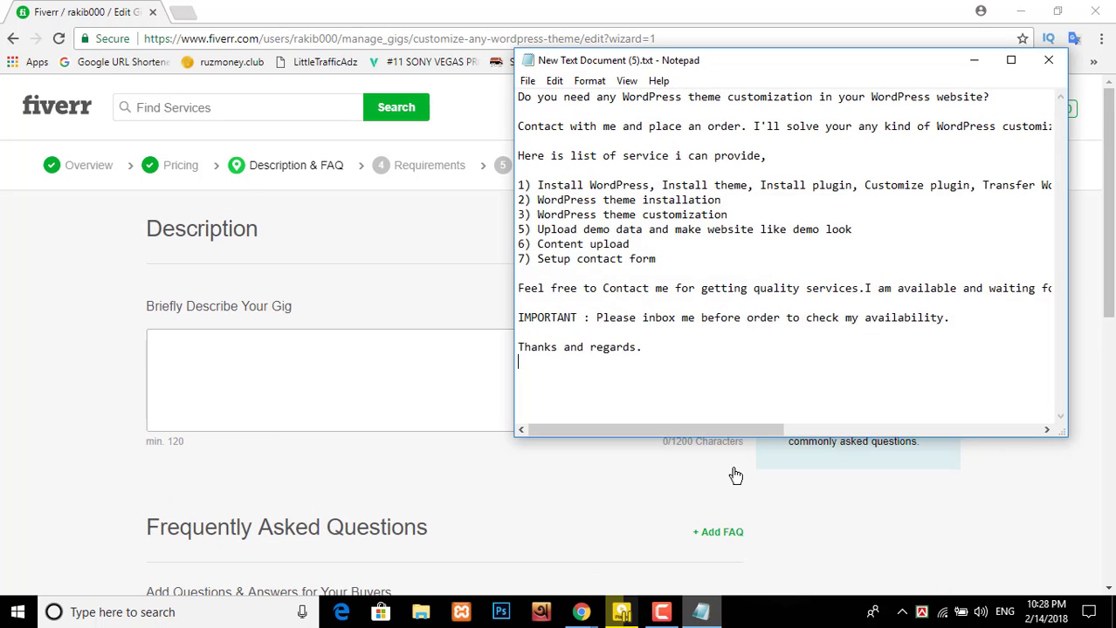
pyautogui.moveTo(645, 348); pyautogui.dragTo(531, 103)
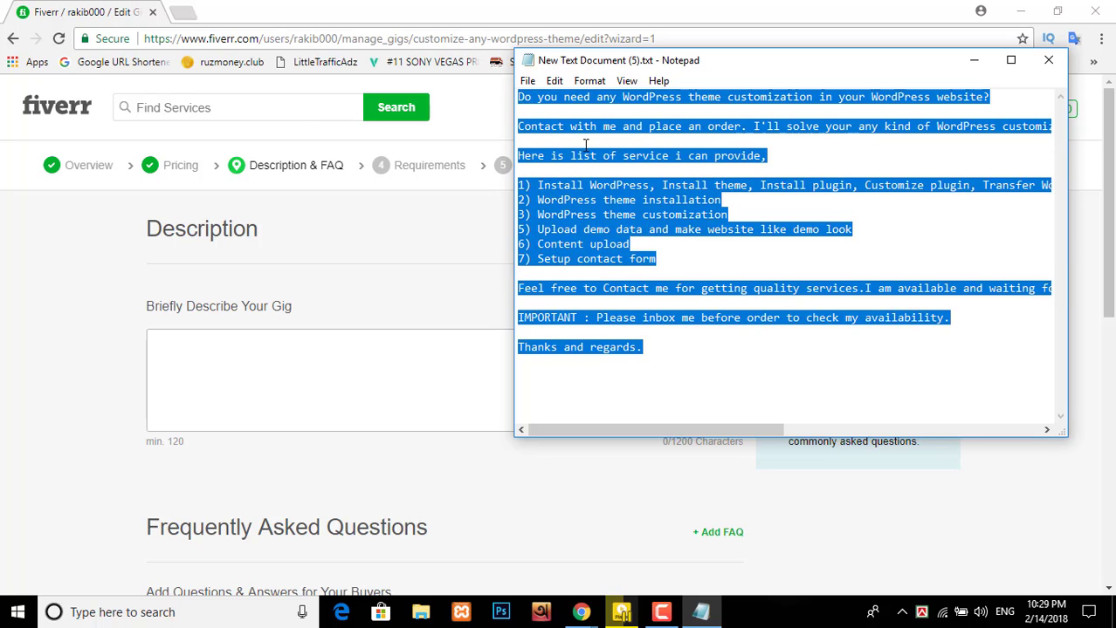
pyautogui.click(384, 364)
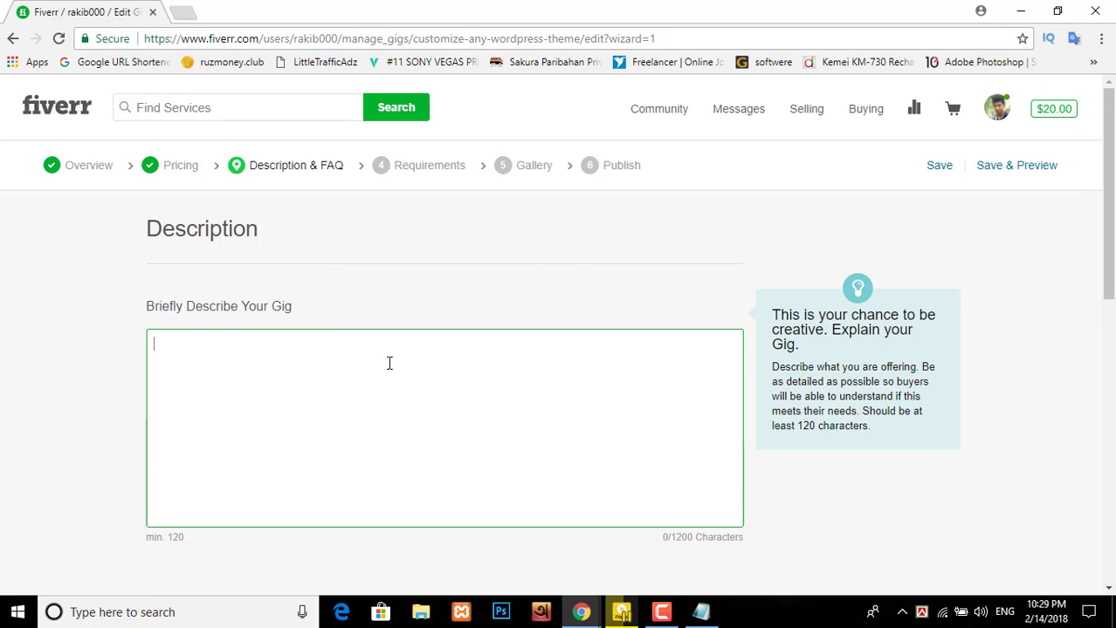
pyautogui.hotkey('ctrl', 'v')
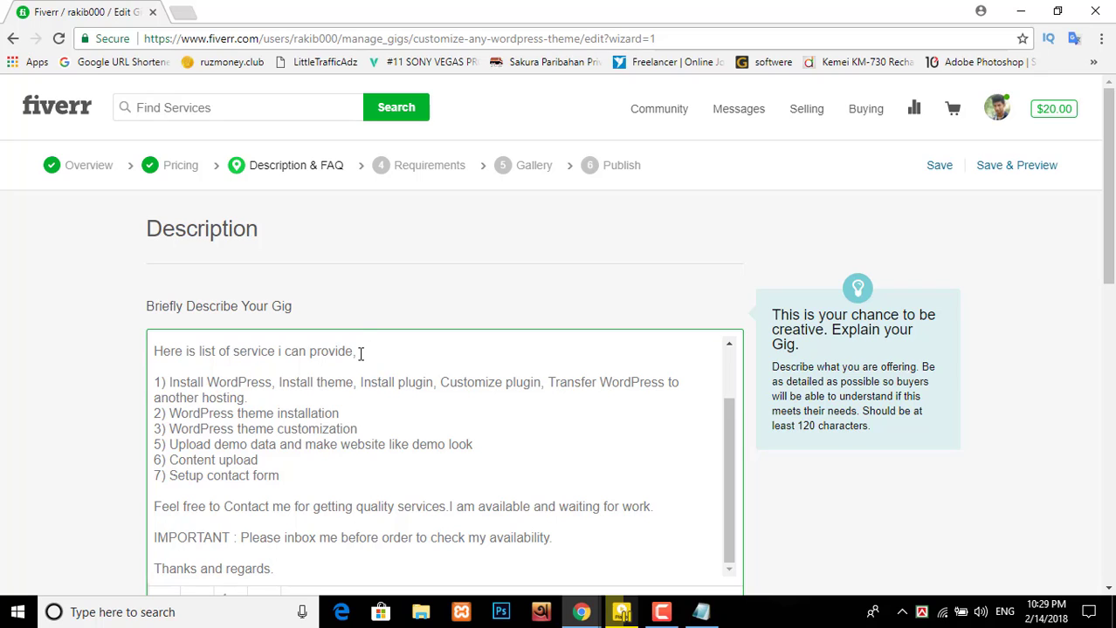
# - Make the description's opening question "Do you need any WordPress theme customization in your WordPress website?" bold
pyautogui.scroll(2, 373, 356)
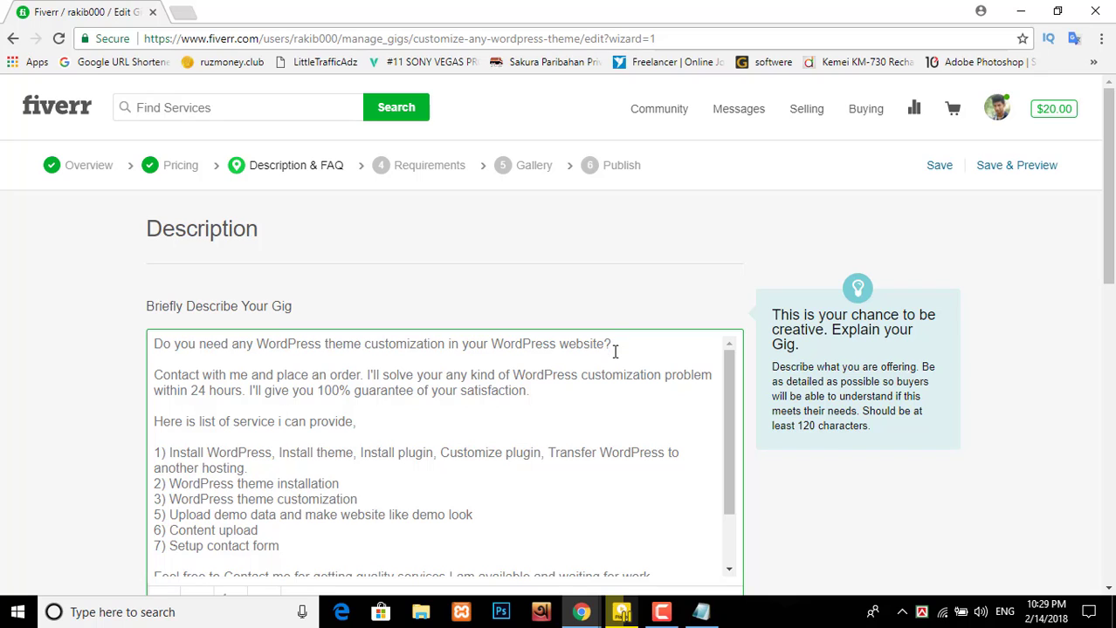
pyautogui.moveTo(614, 348); pyautogui.dragTo(265, 354)
pyautogui.click(262, 355)
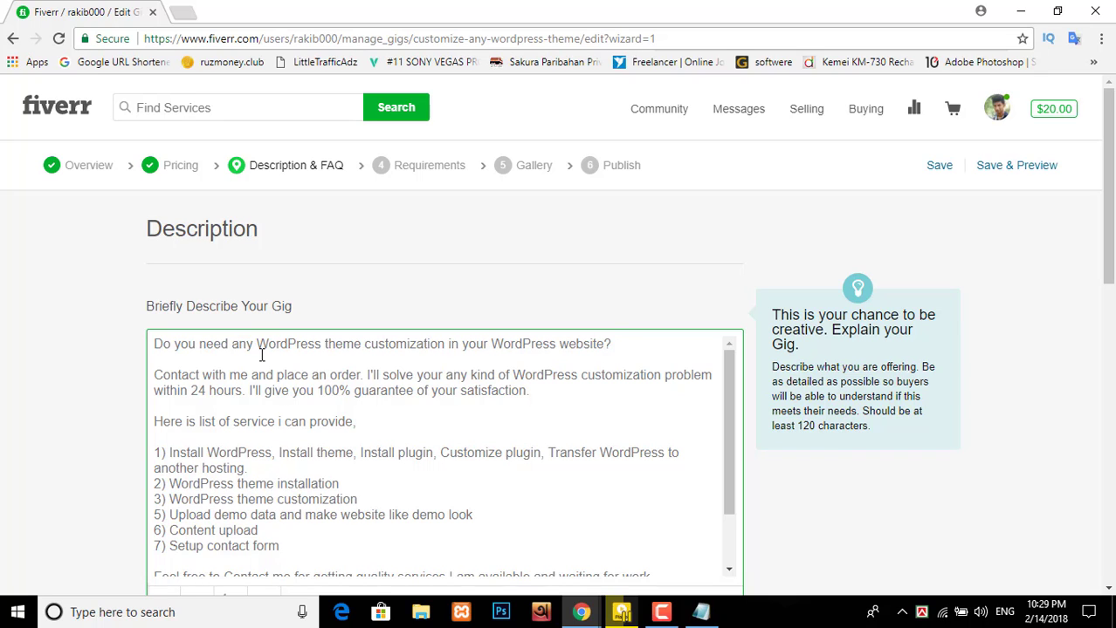
pyautogui.tripleClick(159, 349)
pyautogui.scroll(-6, 259, 389)
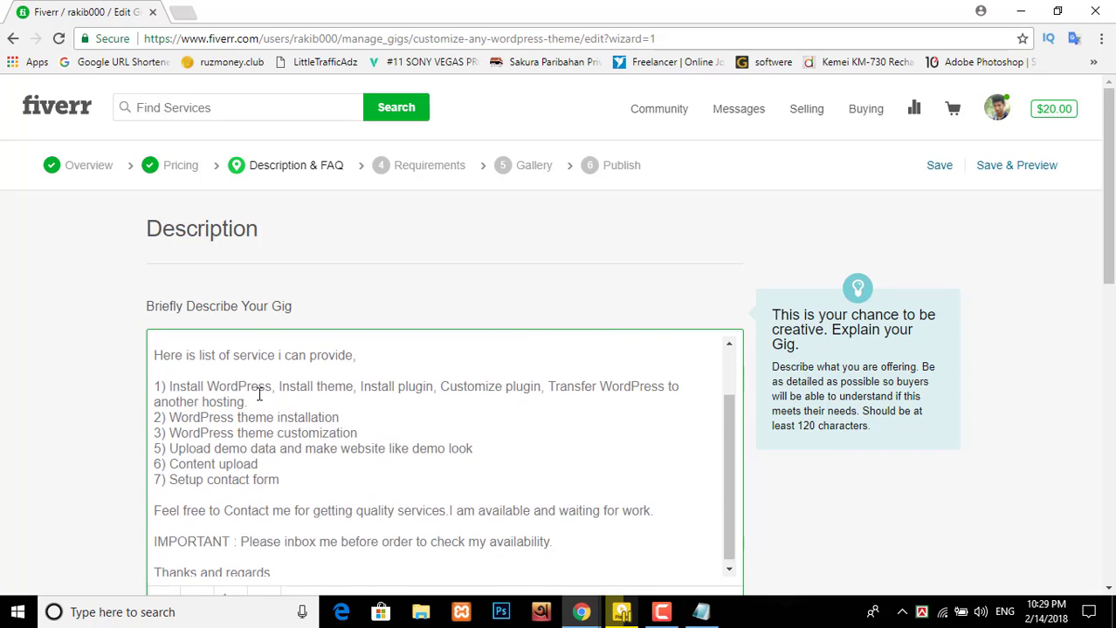
pyautogui.click(166, 360)
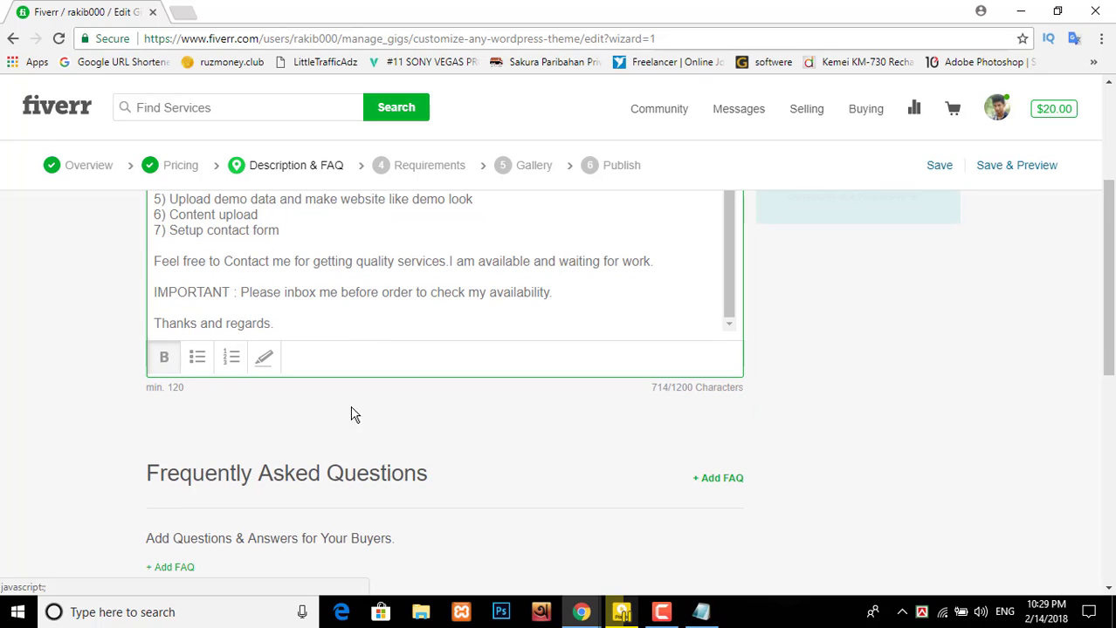
pyautogui.click(604, 400)
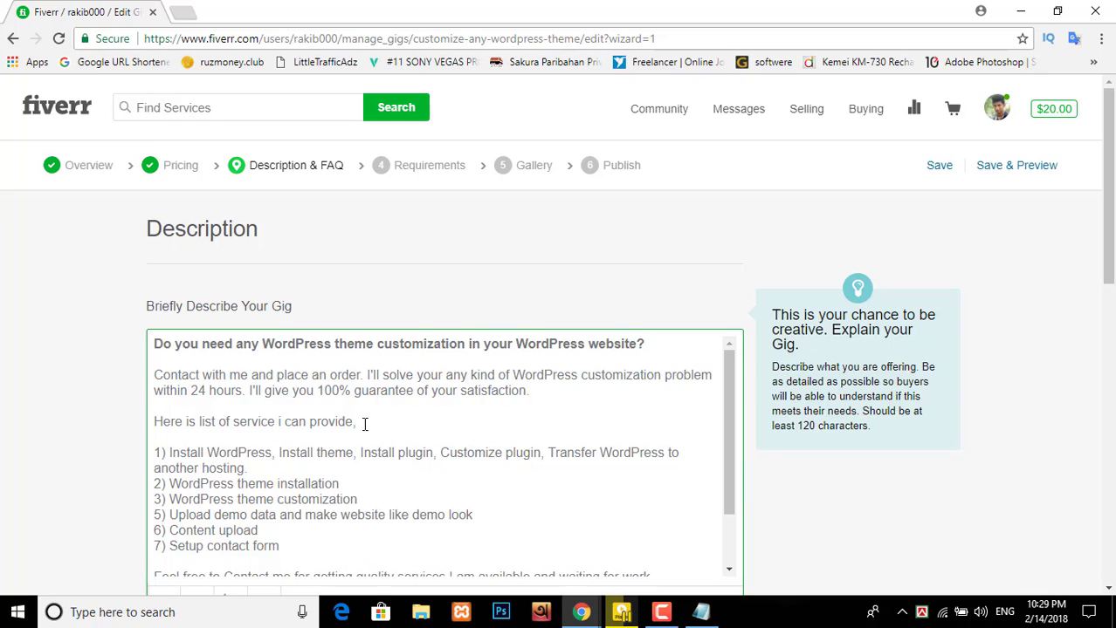
# - Make the line "Here is list of service i can provide," in the description bold
pyautogui.scroll(-1, 456, 453)
pyautogui.scroll(1, 278, 442)
pyautogui.moveTo(358, 424); pyautogui.dragTo(157, 425)
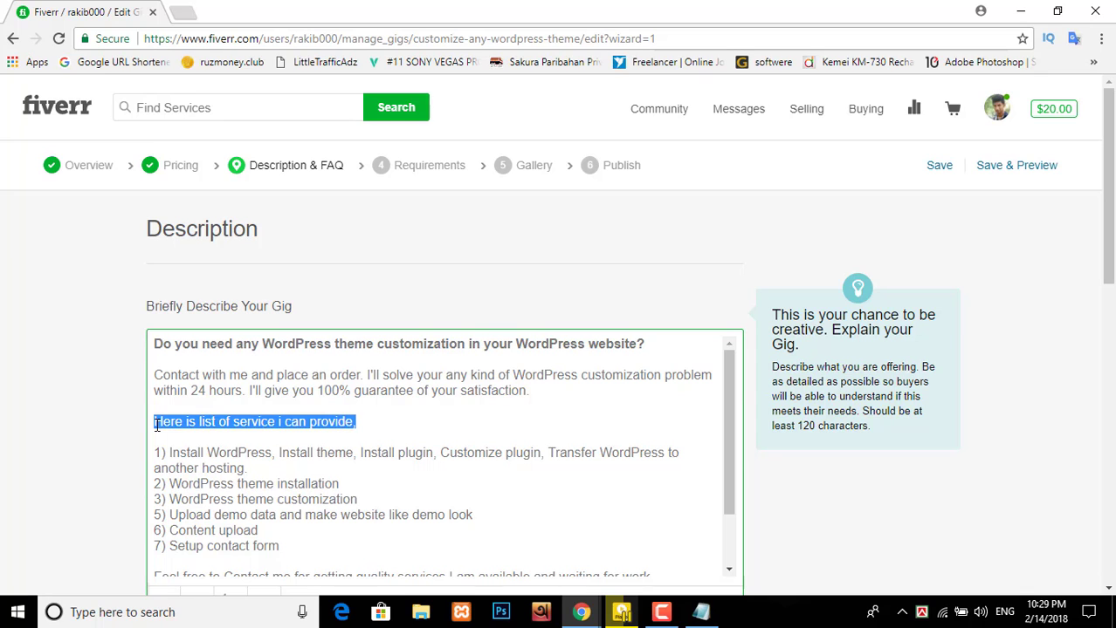
pyautogui.scroll(-5, 262, 463)
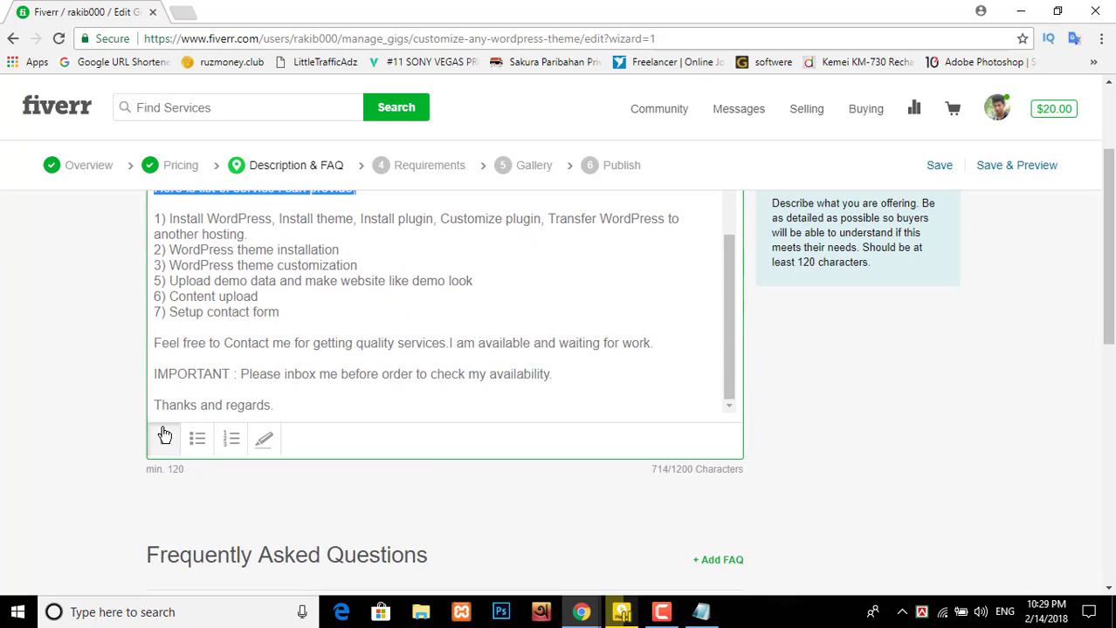
pyautogui.click(164, 437)
pyautogui.scroll(2, 479, 498)
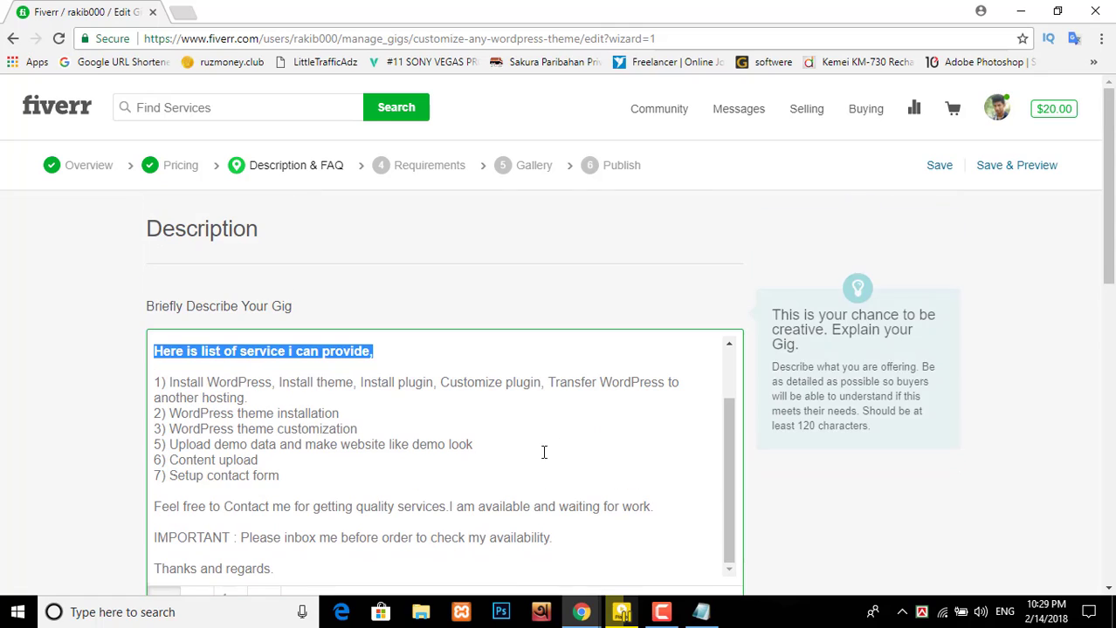
pyautogui.click(558, 445)
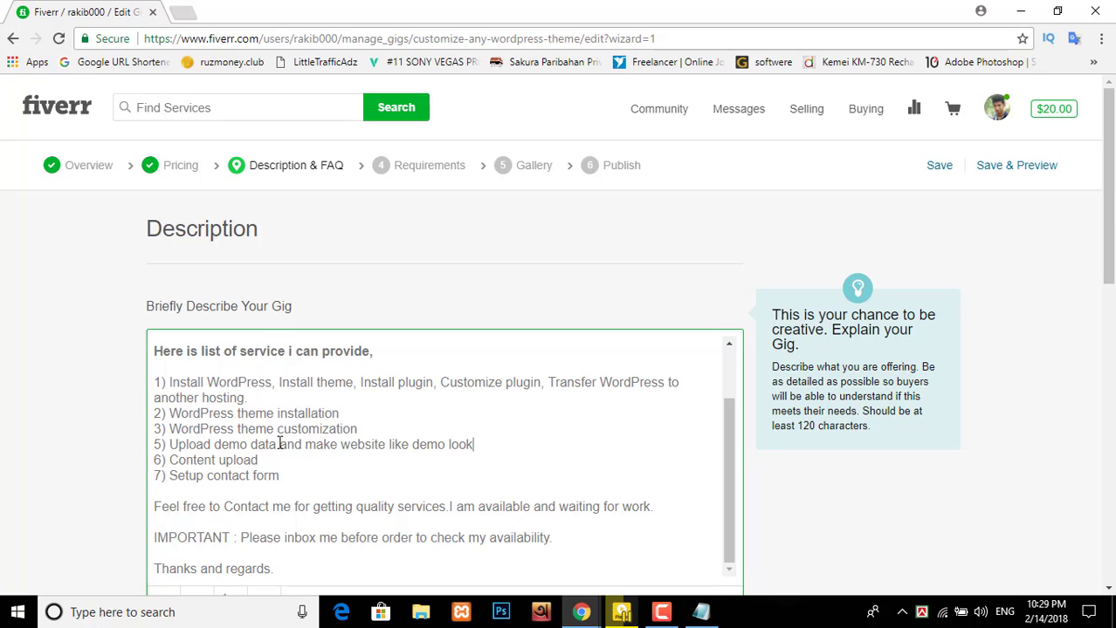
# - Highlight the word "IMPORTANT" near the end of the gig description
pyautogui.scroll(-1, 280, 444)
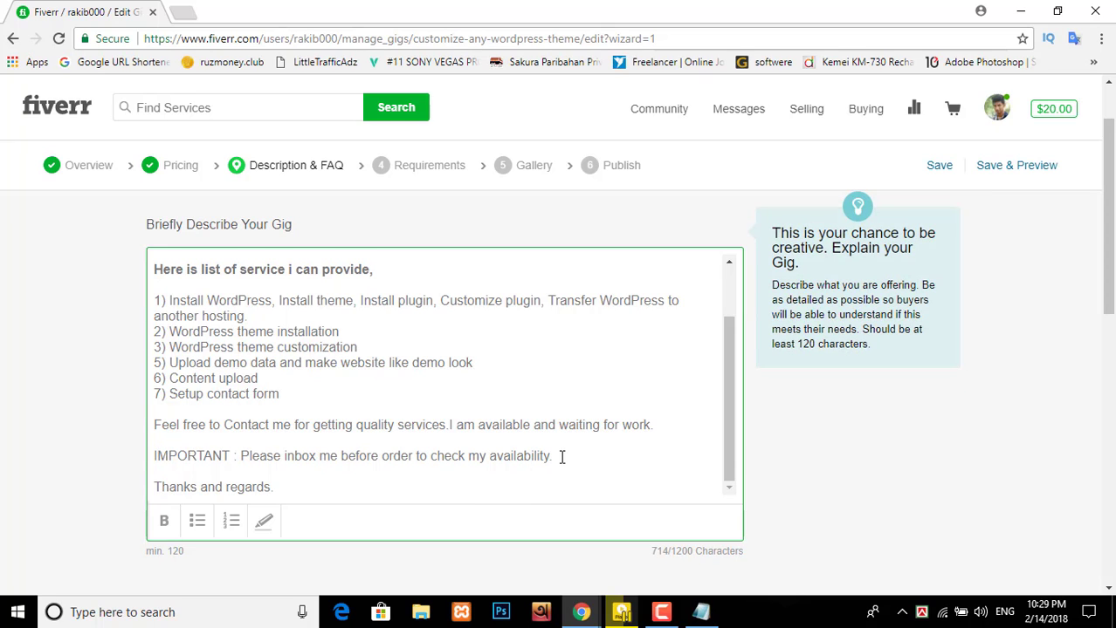
pyautogui.scroll(-2, 342, 518)
pyautogui.scroll(2, 356, 480)
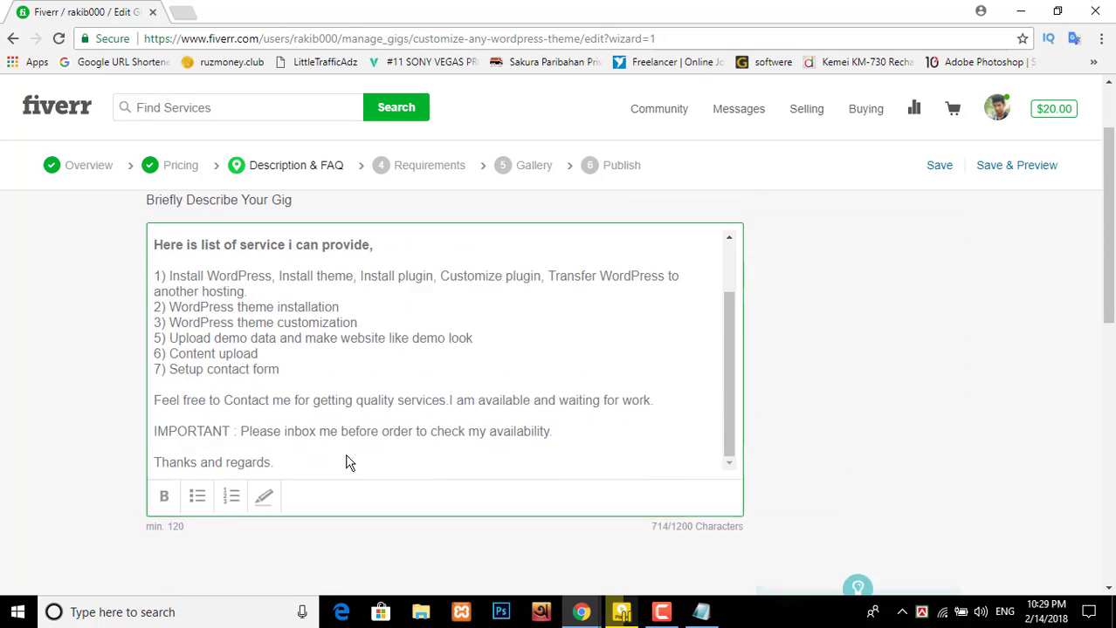
pyautogui.click(151, 457)
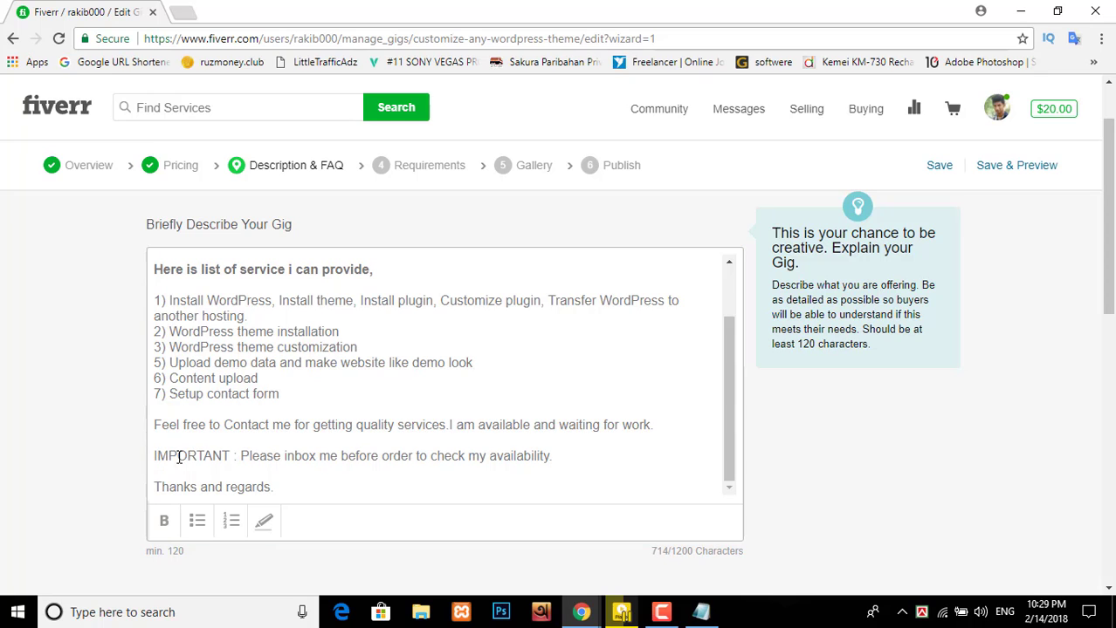
pyautogui.moveTo(228, 458); pyautogui.dragTo(142, 463)
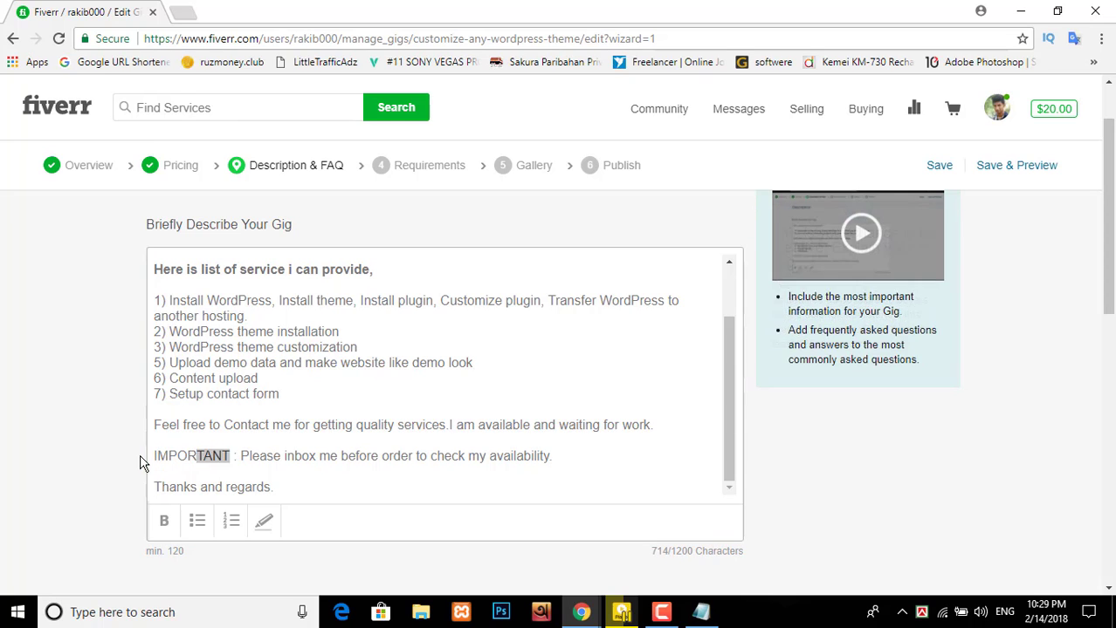
pyautogui.doubleClick(165, 451)
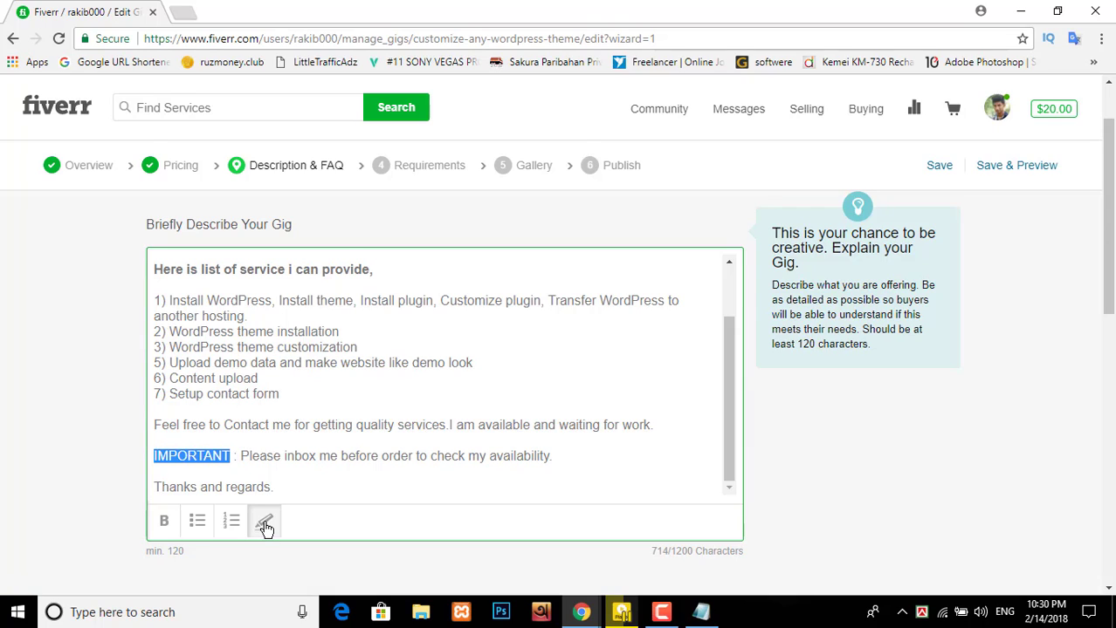
pyautogui.tripleClick(204, 453)
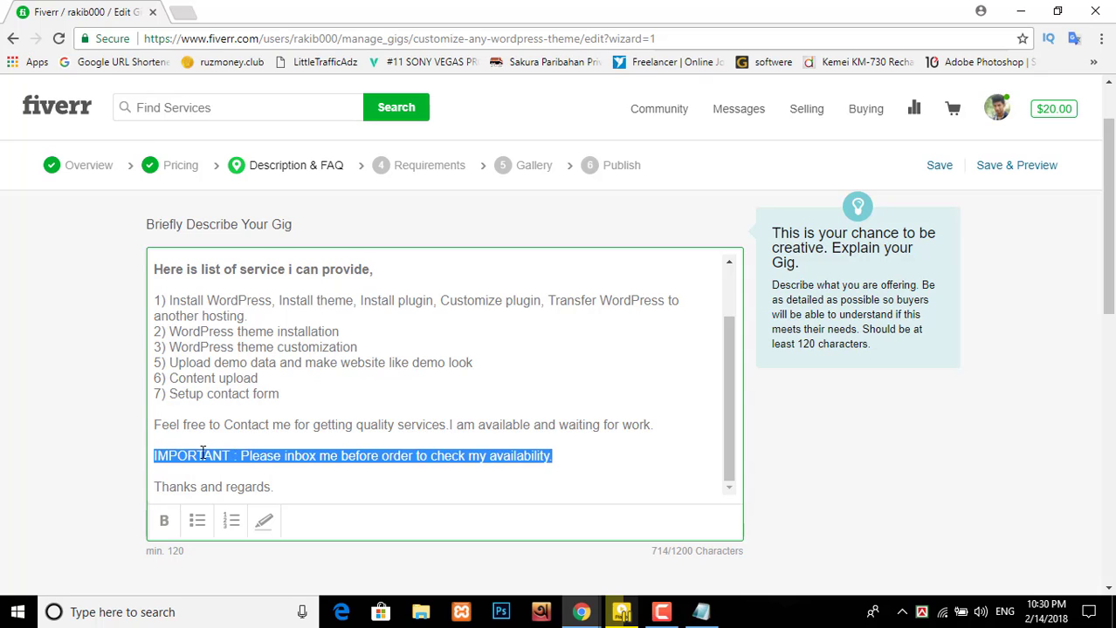
pyautogui.doubleClick(203, 453)
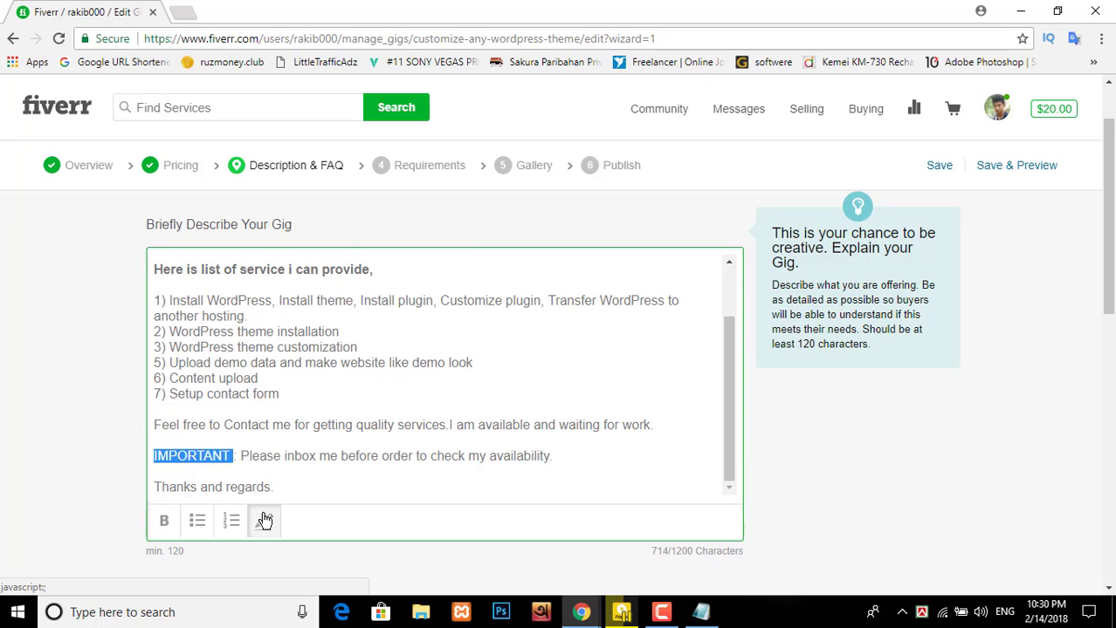
pyautogui.scroll(-4, 349, 541)
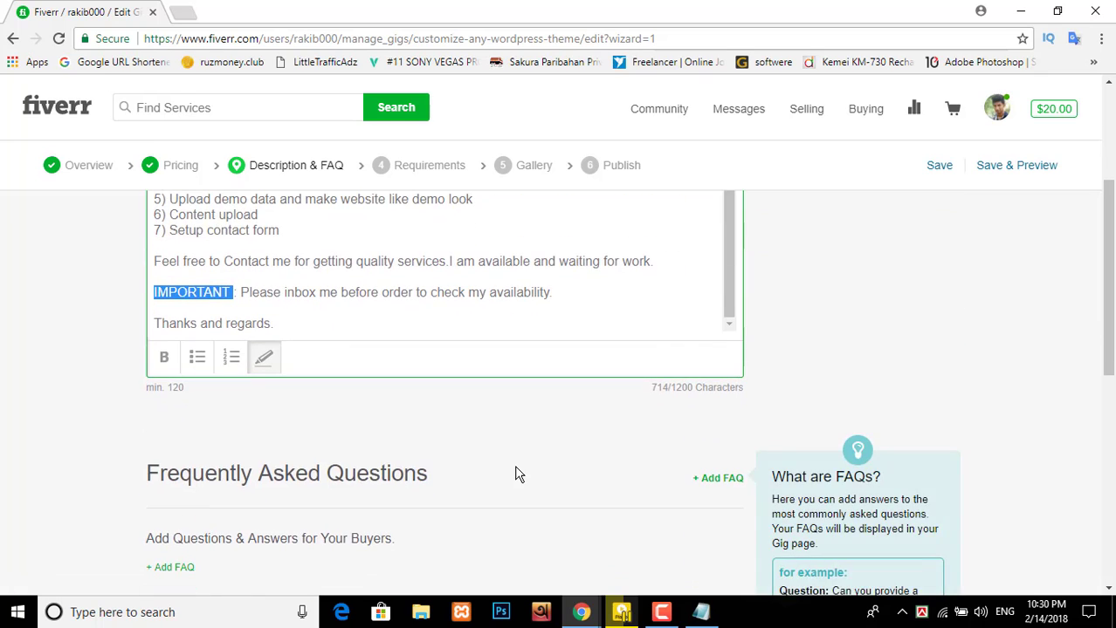
pyautogui.scroll(4, 515, 474)
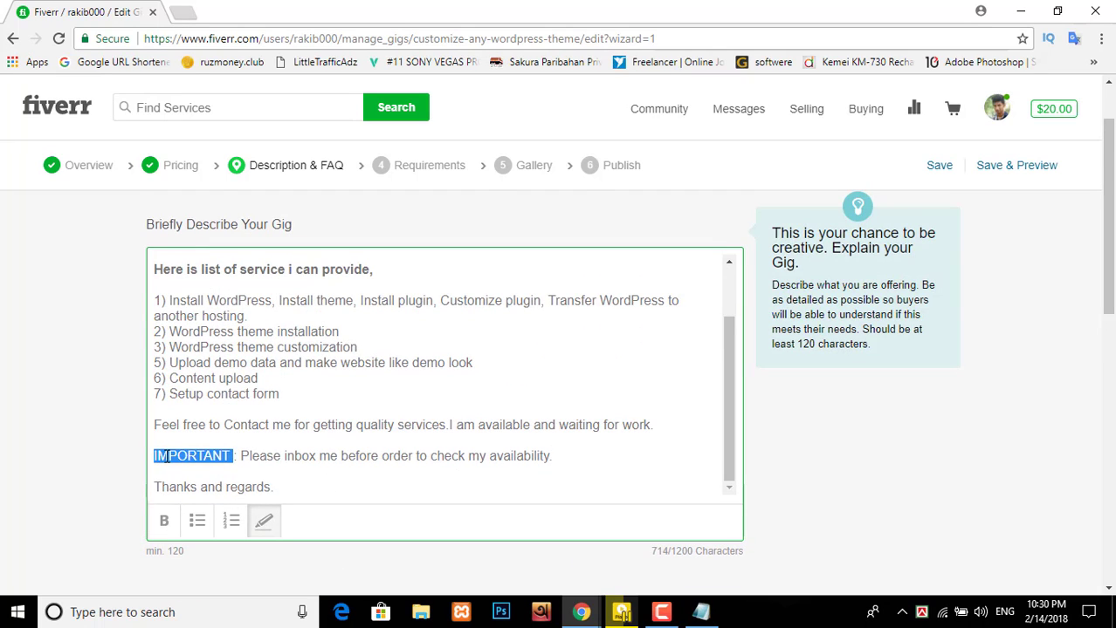
pyautogui.click(366, 489)
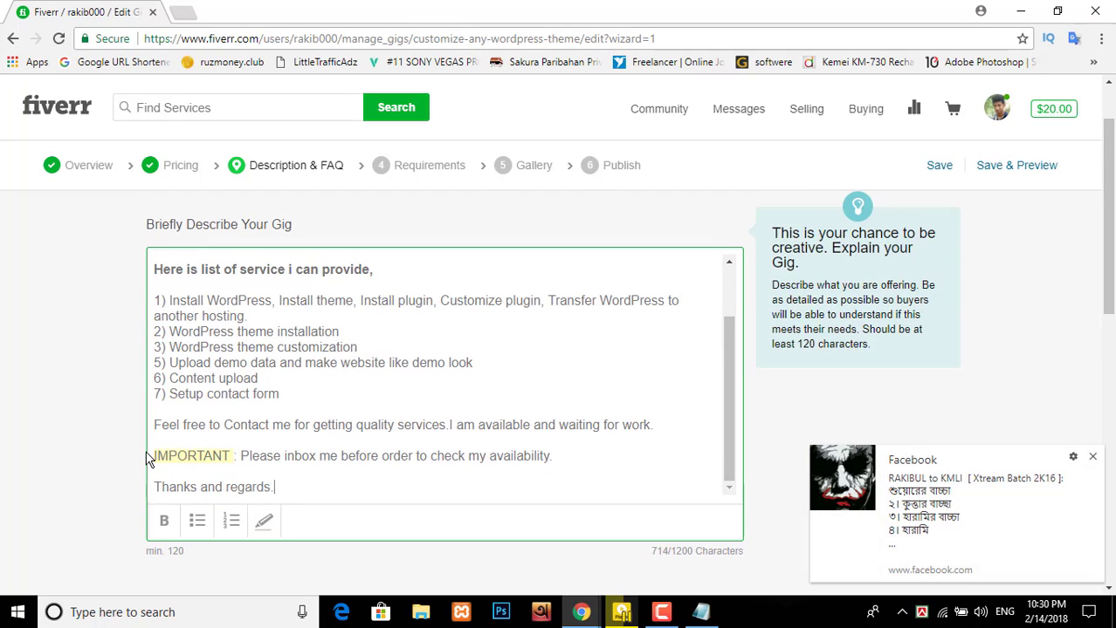
# - Make the whole line "IMPORTANT : Please inbox me before order to check my availability." bold
pyautogui.tripleClick(388, 456)
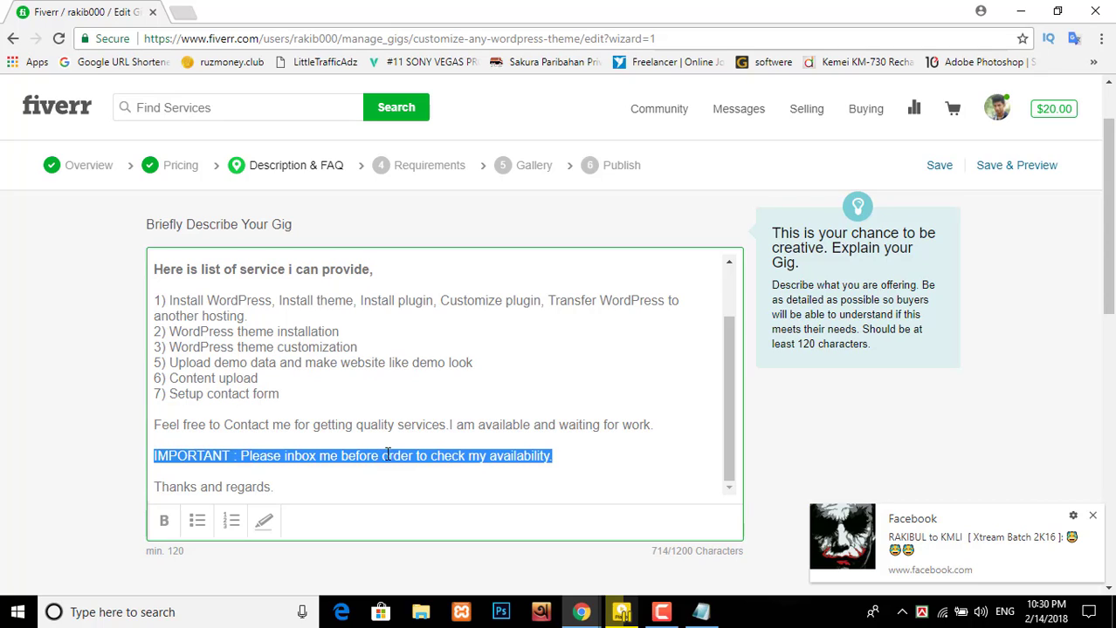
pyautogui.click(164, 521)
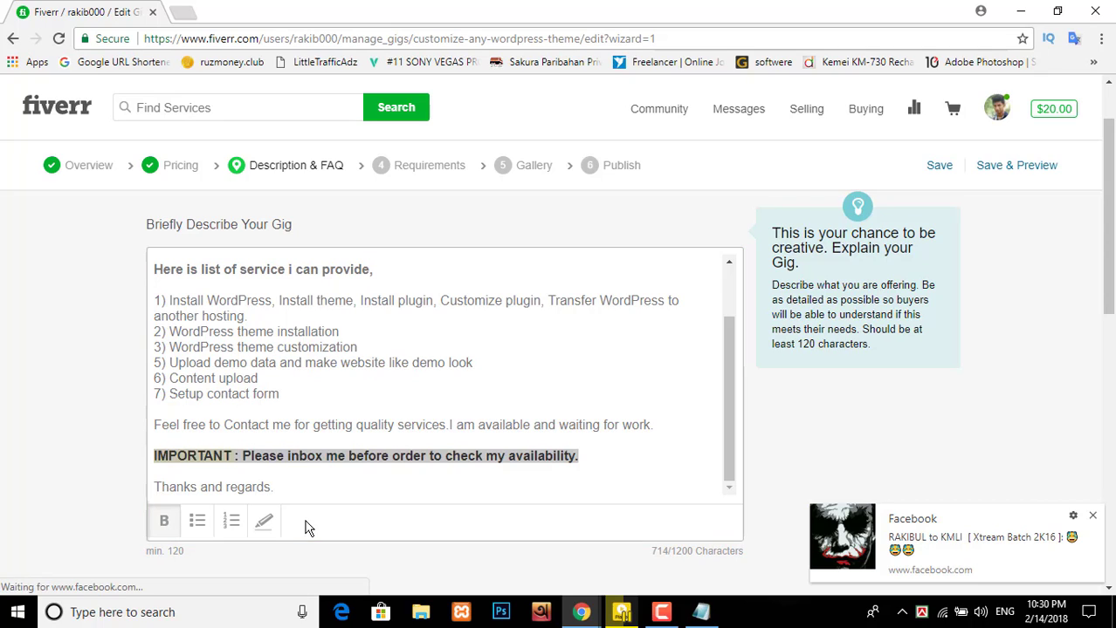
pyautogui.click(427, 489)
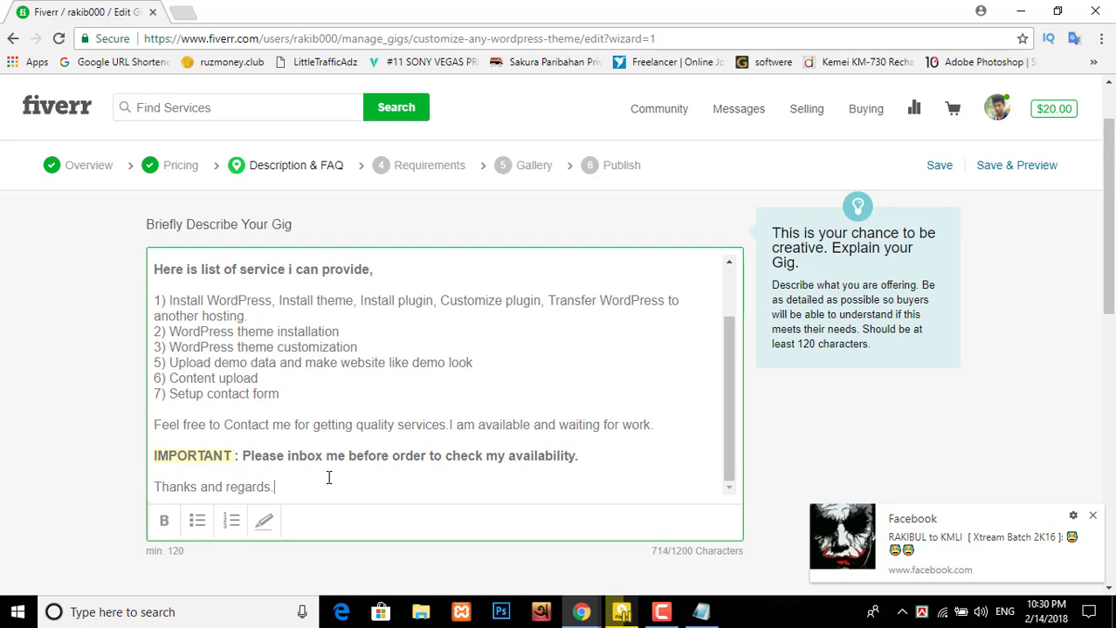
# - Save the gig description without adding any FAQ and continue to the Requirements stage
pyautogui.scroll(-1, 329, 486)
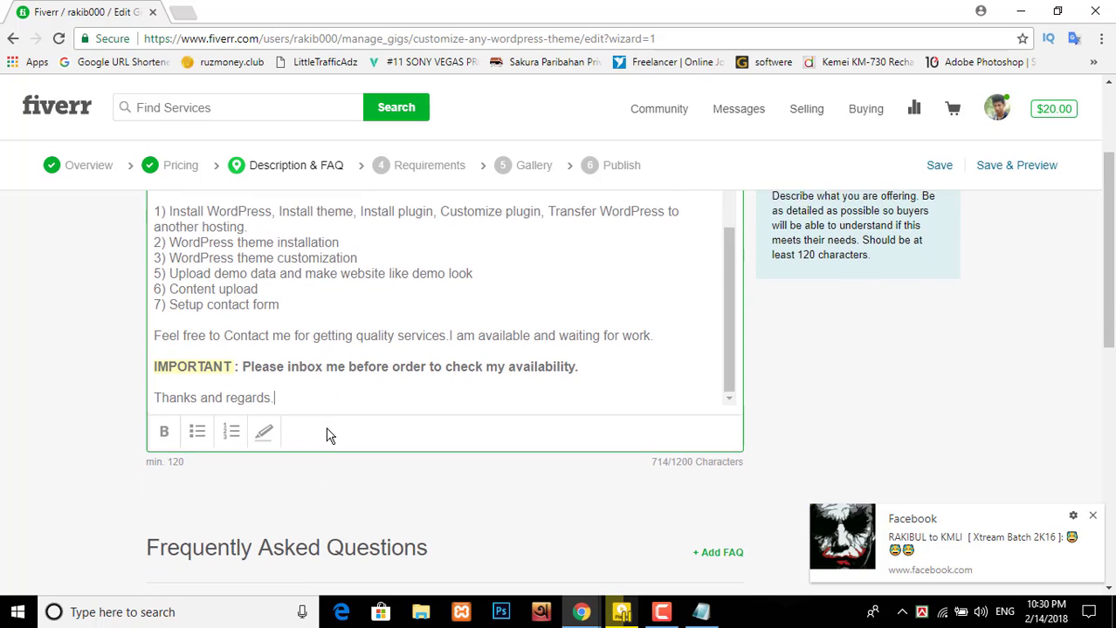
pyautogui.scroll(-1, 327, 434)
pyautogui.scroll(-2, 362, 439)
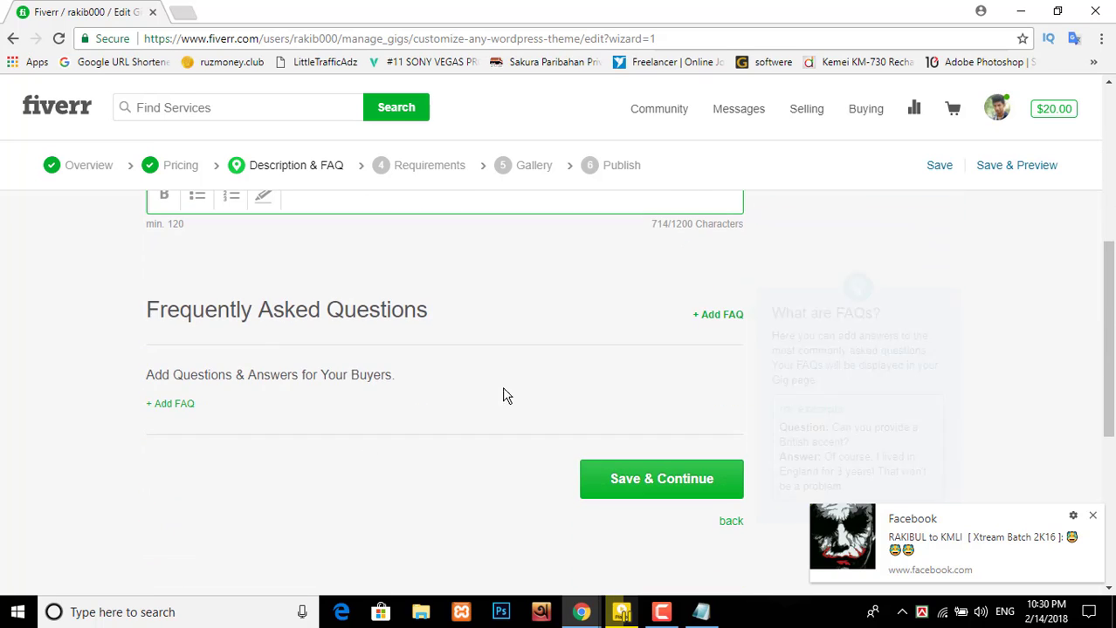
pyautogui.click(641, 488)
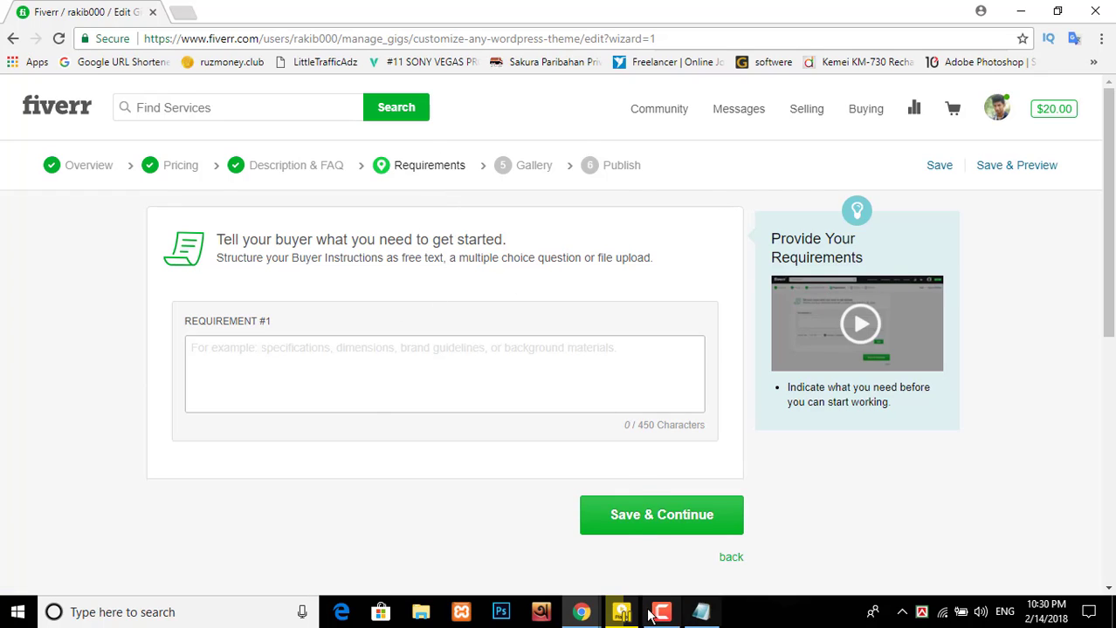
# - Add the mandatory free-text requirement "please sent me your details information to start your project soon" and save it to continue to the Gallery stage
pyautogui.click(481, 362)
pyautogui.write('p')
pyautogui.write('lease s')
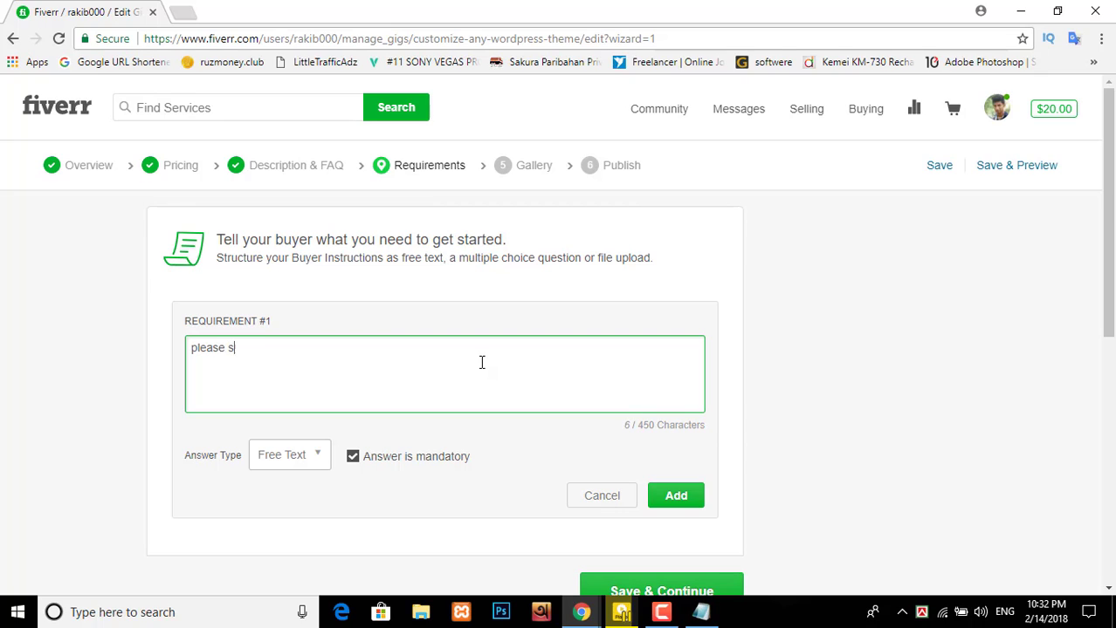
pyautogui.write('ent me your details')
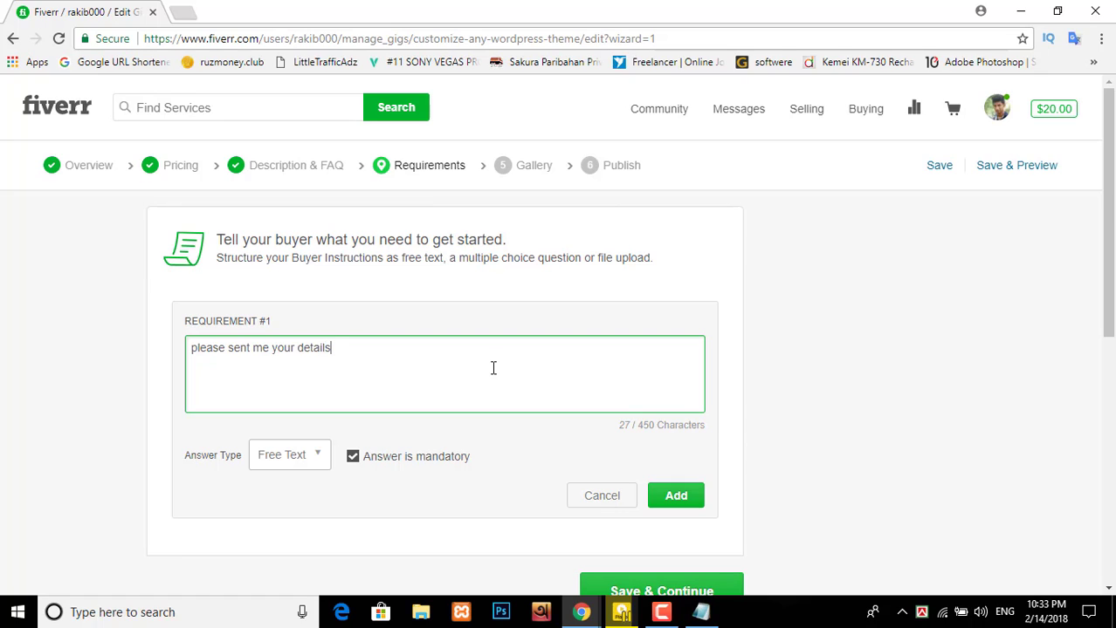
pyautogui.write(' information for')
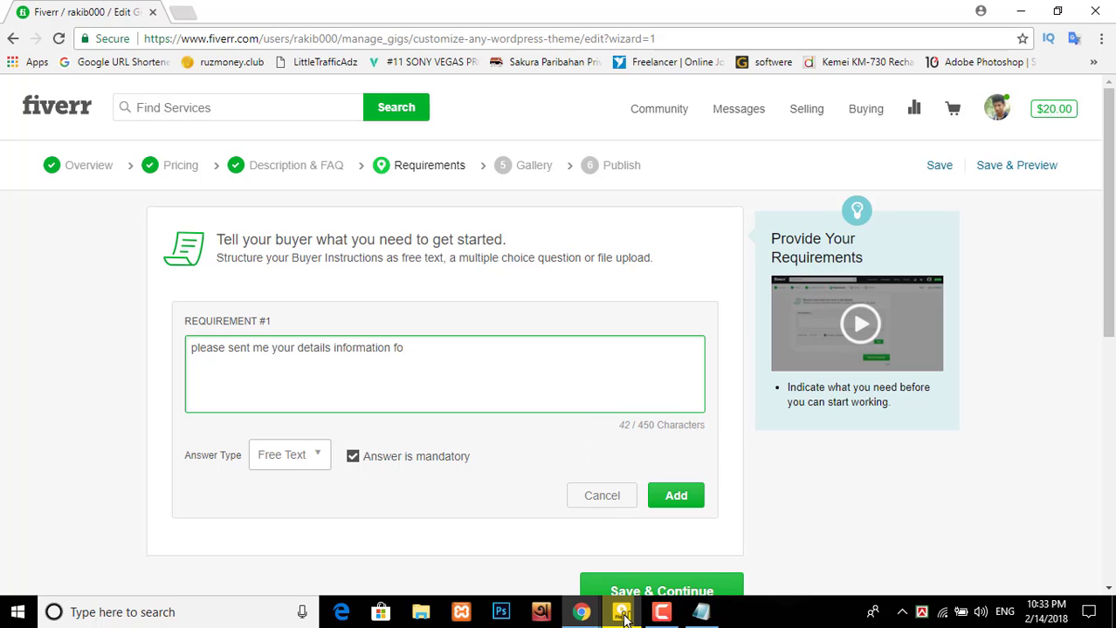
pyautogui.press('BackSpace')
pyautogui.press('BackSpace')
pyautogui.write('to start your project soon')
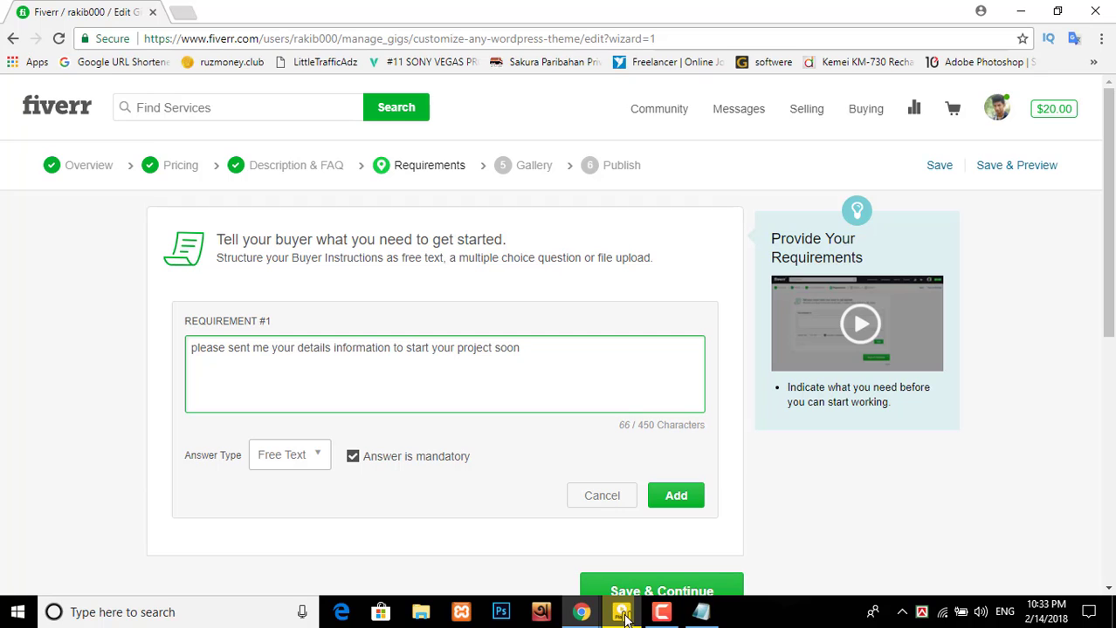
pyautogui.click(670, 507)
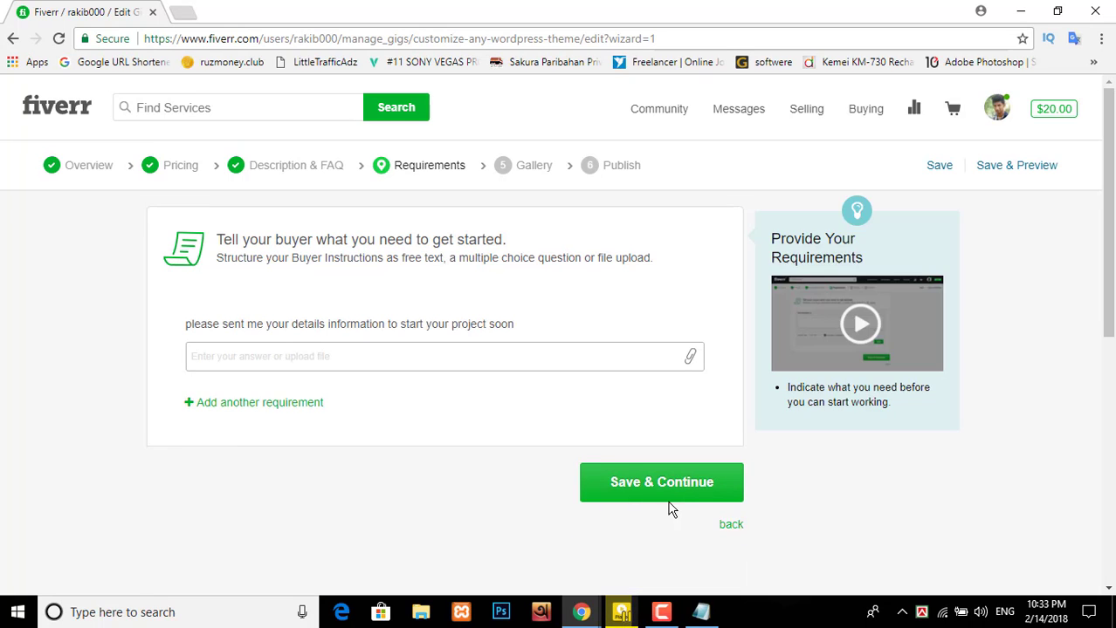
pyautogui.click(666, 470)
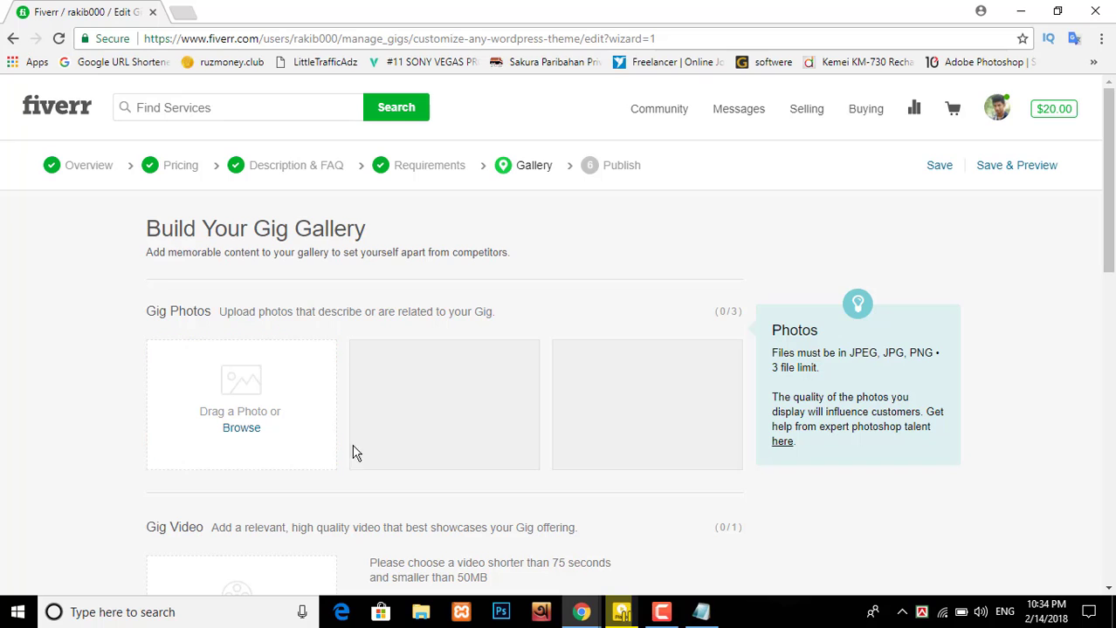
# - Upload 2270.png from the youtube thumbnail folder as the first gig photo
pyautogui.scroll(-1, 274, 488)
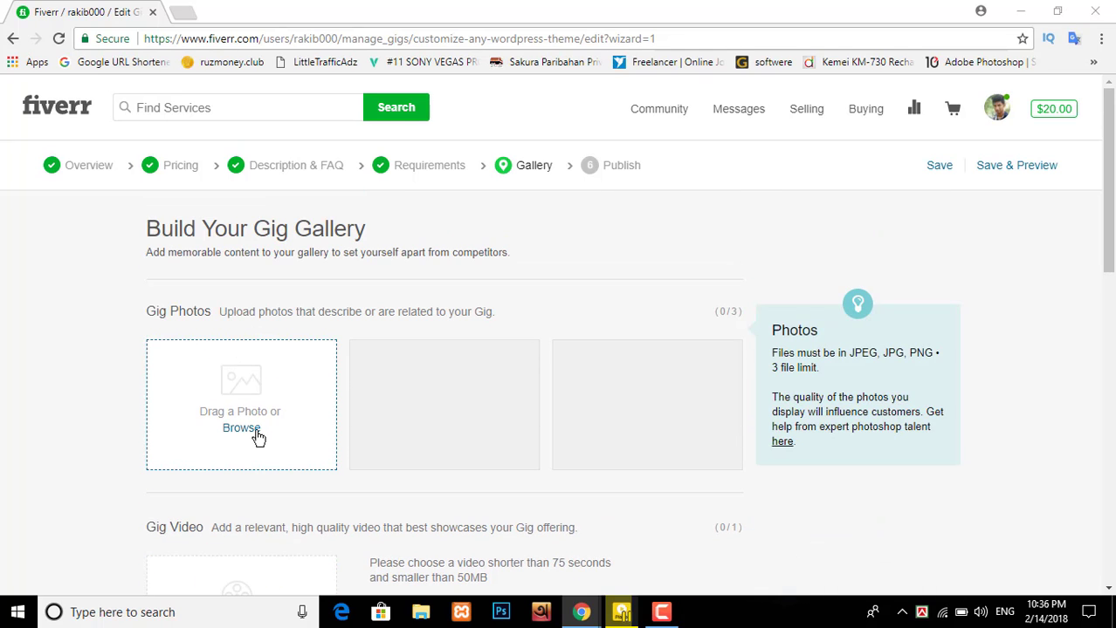
pyautogui.click(241, 428)
pyautogui.click(376, 206)
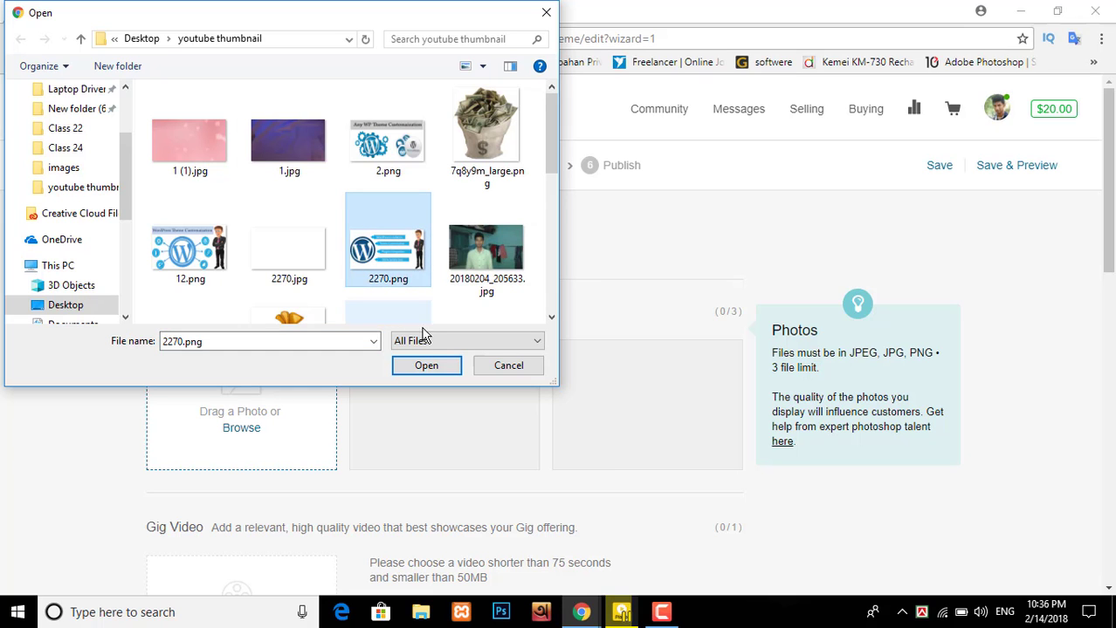
pyautogui.click(429, 365)
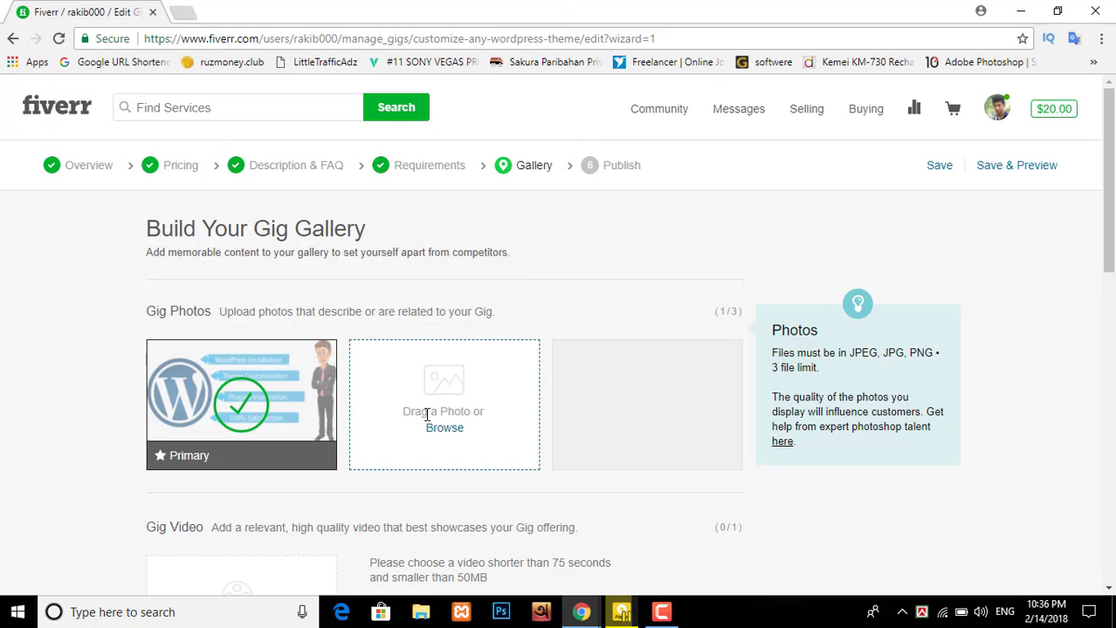
# - Upload 12.png from the youtube thumbnail folder as the second gig photo
pyautogui.click(440, 428)
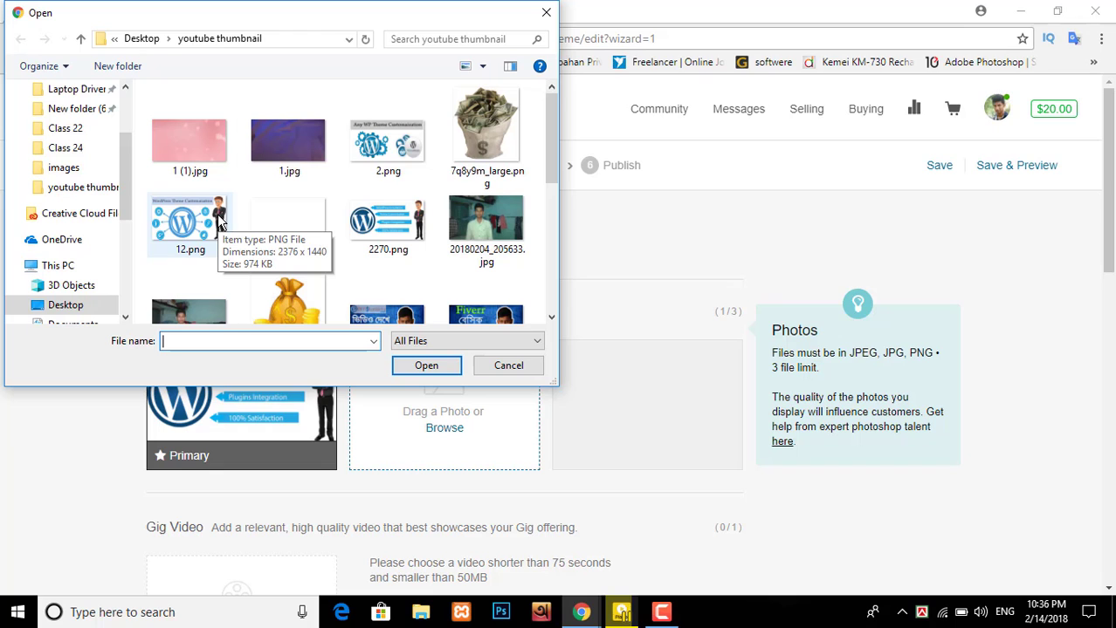
pyautogui.click(386, 141)
pyautogui.click(185, 227)
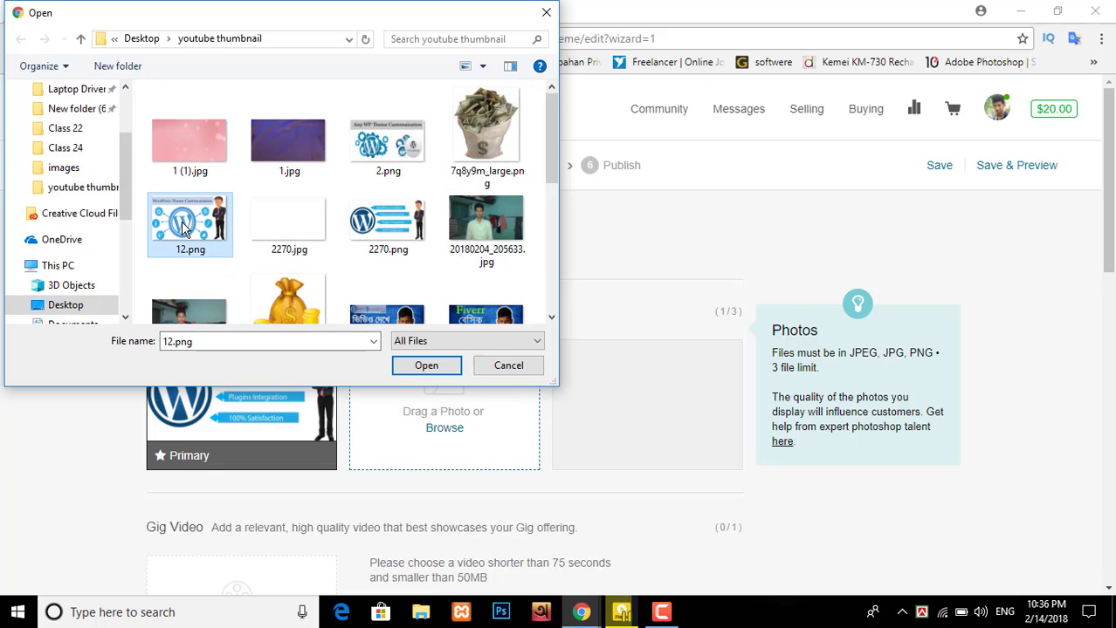
pyautogui.click(409, 368)
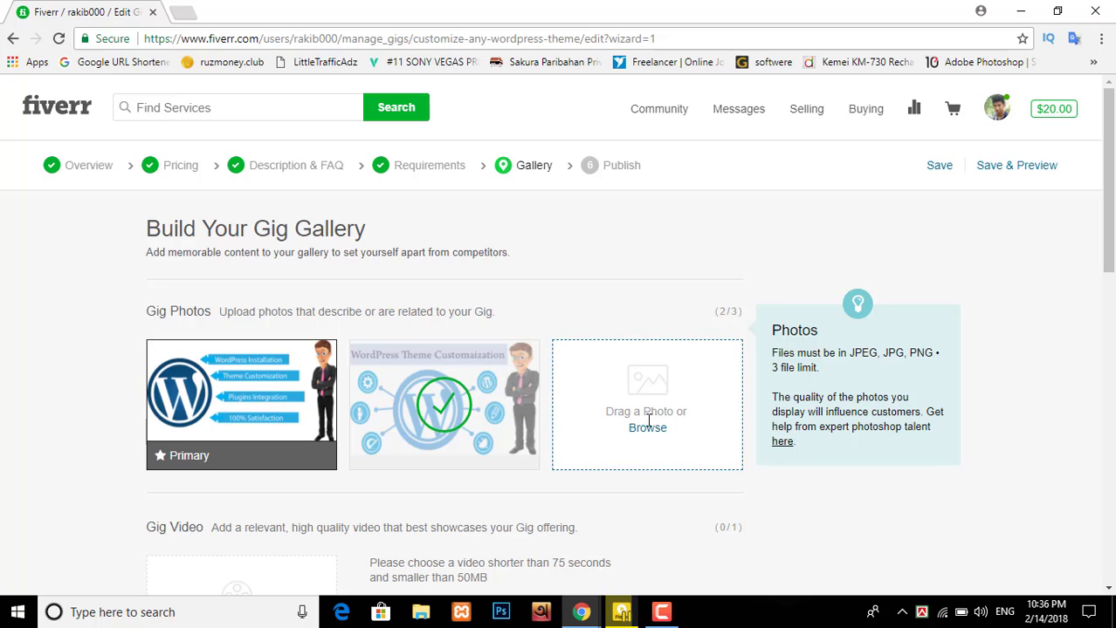
# - Upload 2.png from the youtube thumbnail folder as the third gig photo
pyautogui.click(647, 427)
pyautogui.click(375, 162)
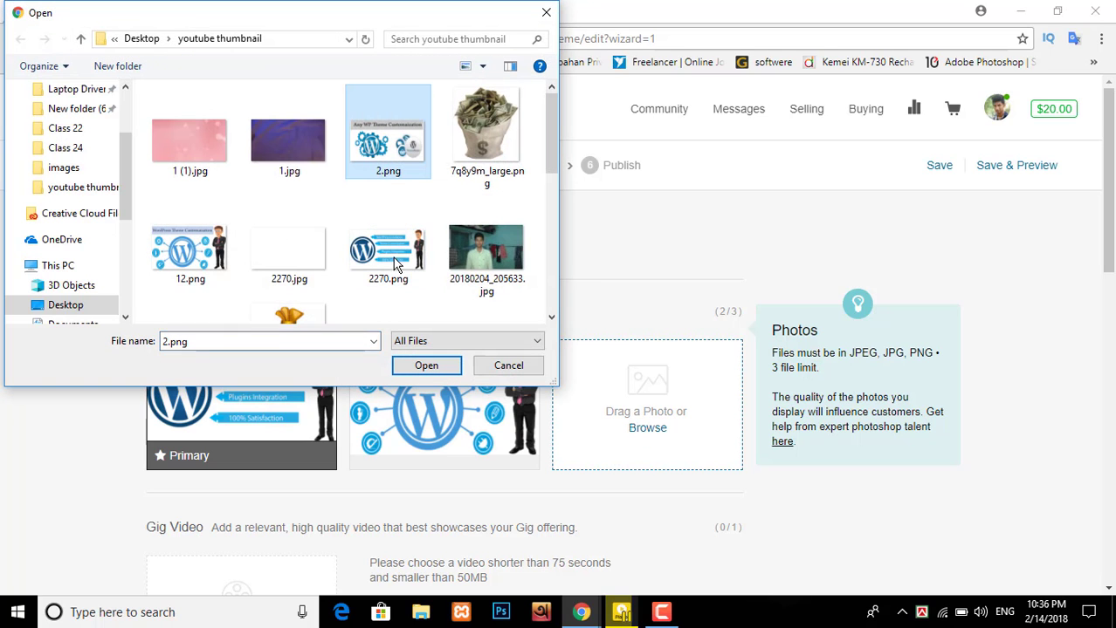
pyautogui.click(425, 366)
# - Save the gallery without a video or PDF and publish the gig
pyautogui.scroll(-5, 491, 341)
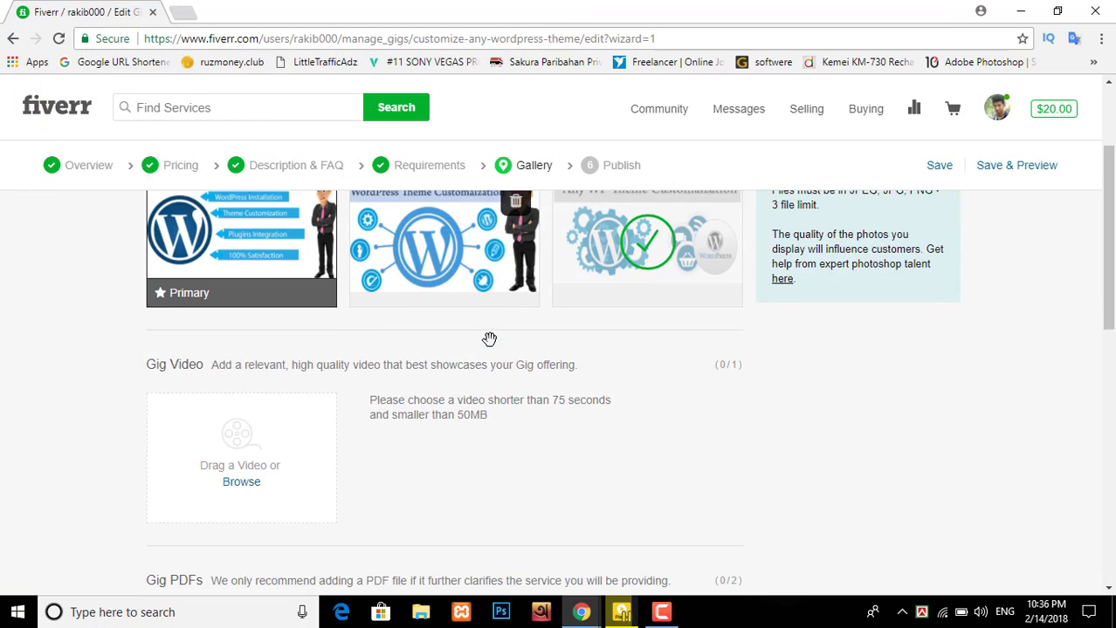
pyautogui.scroll(-1, 500, 374)
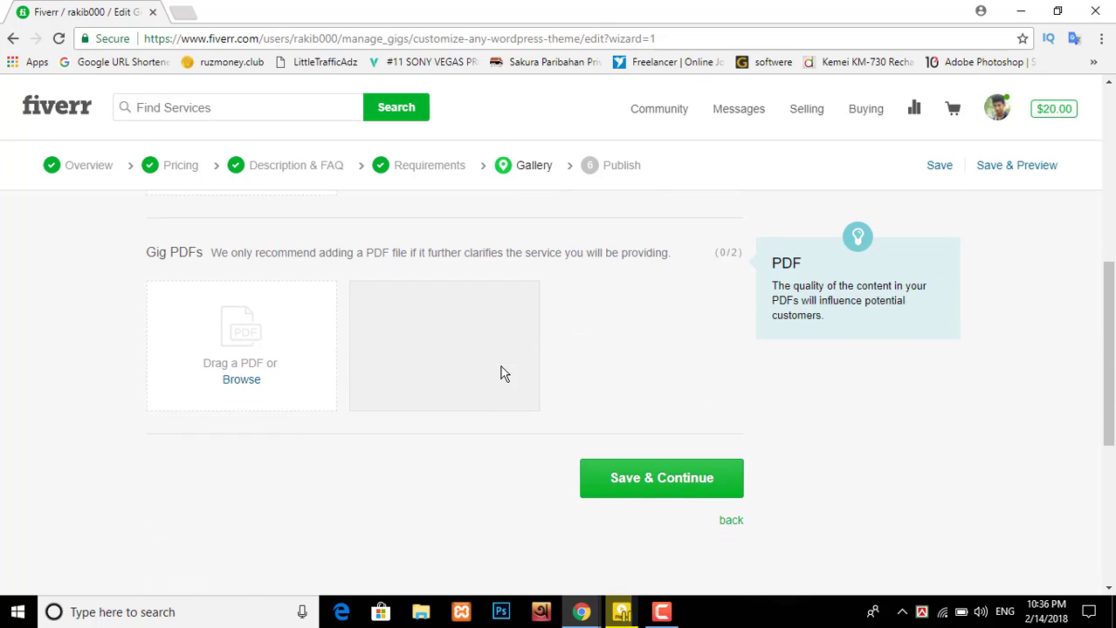
pyautogui.click(703, 488)
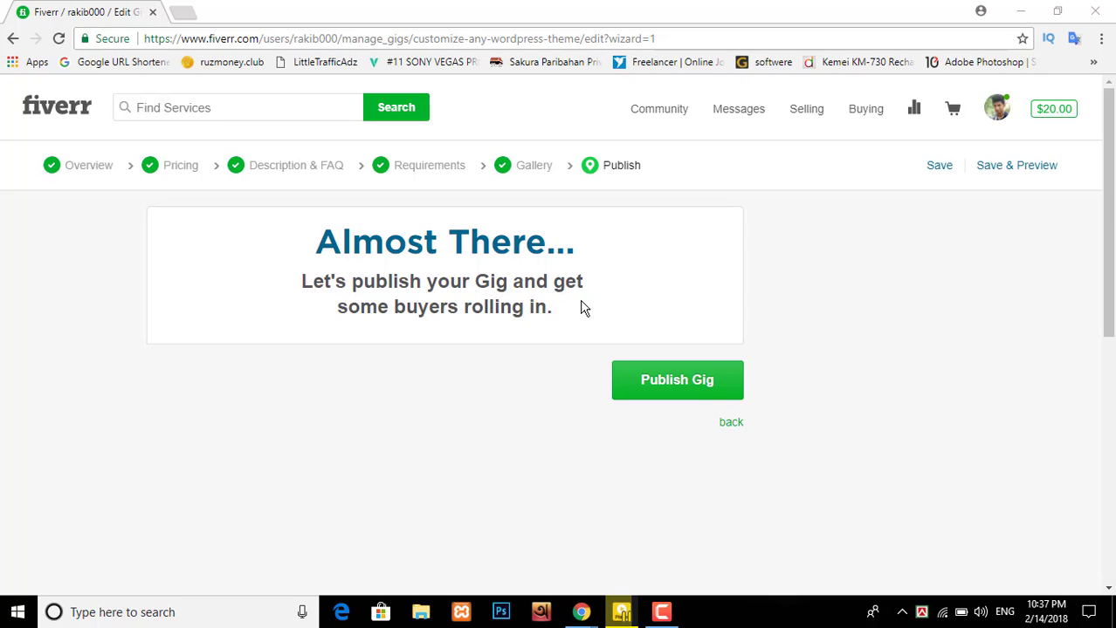
pyautogui.click(694, 390)
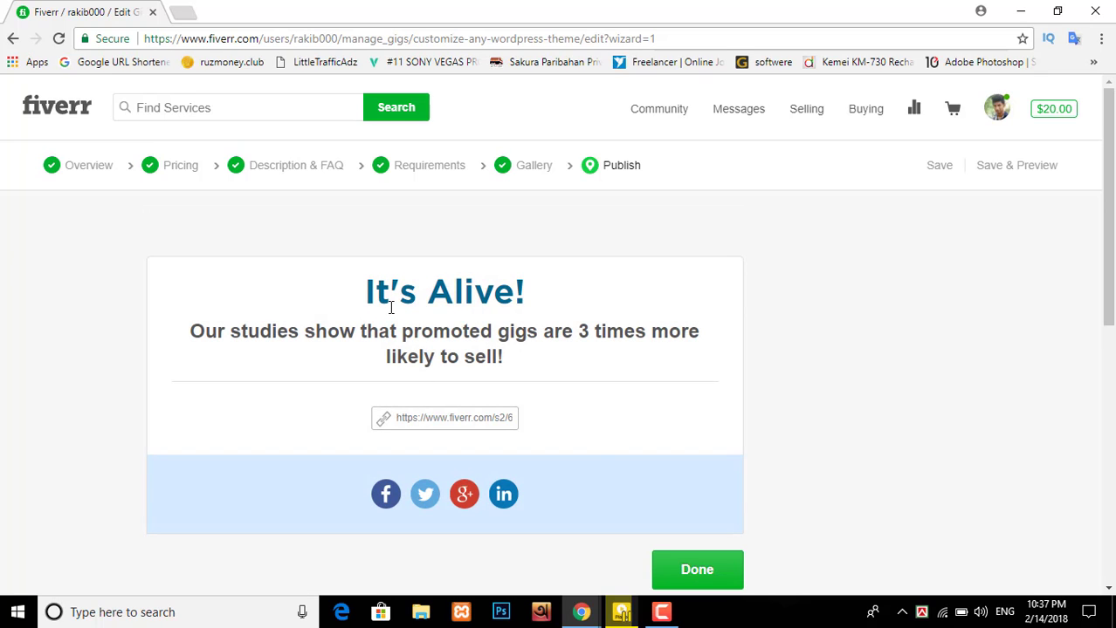
# - Select the published gig's link and share the gig on Twitter with the prefilled tweet text
pyautogui.tripleClick(470, 418)
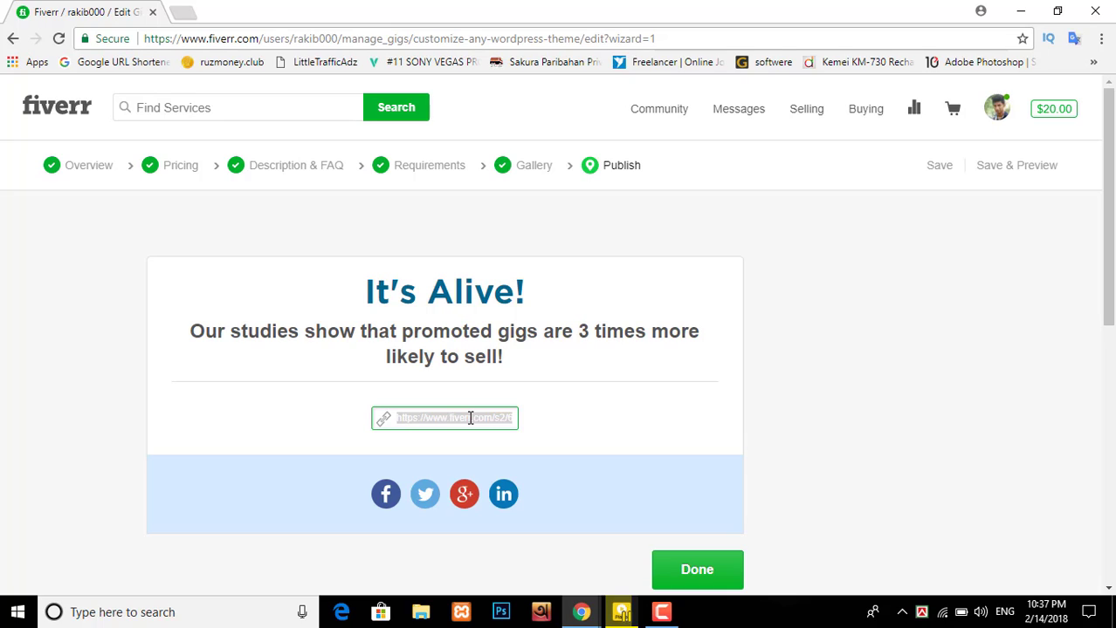
pyautogui.click(426, 495)
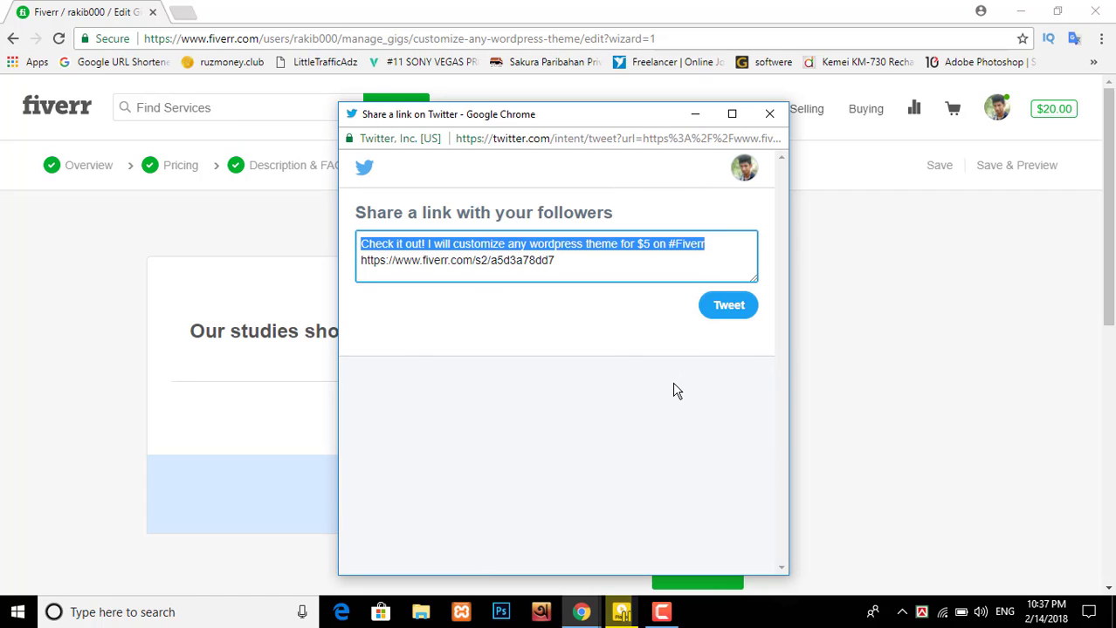
pyautogui.click(722, 317)
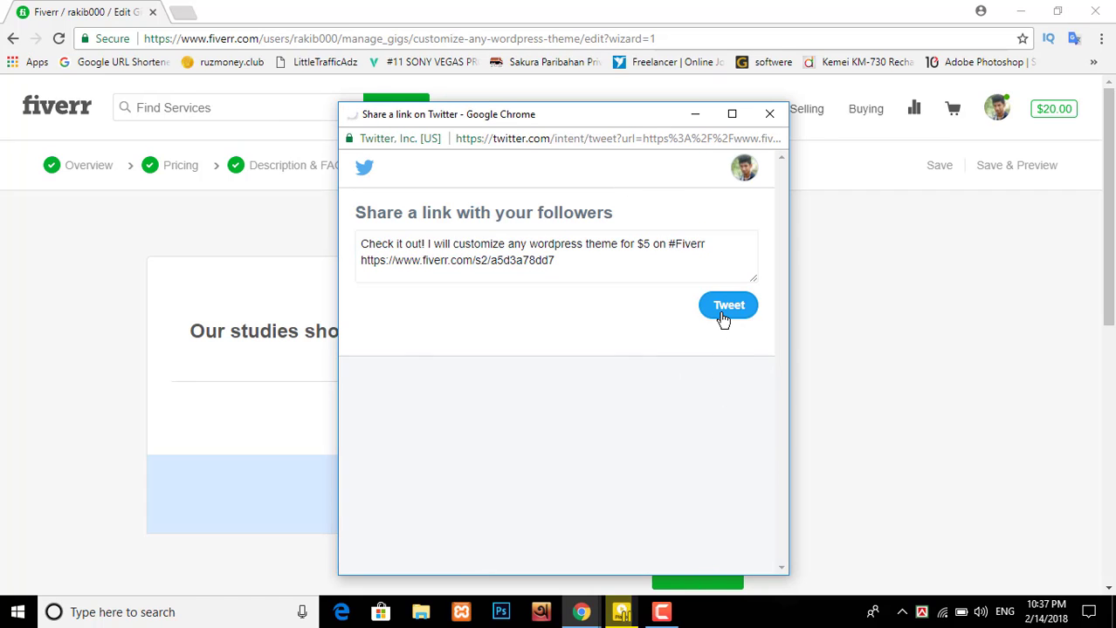
# - Finish the Publish stage and go to the Fiverr home page after checking the active gigs list
pyautogui.click(705, 570)
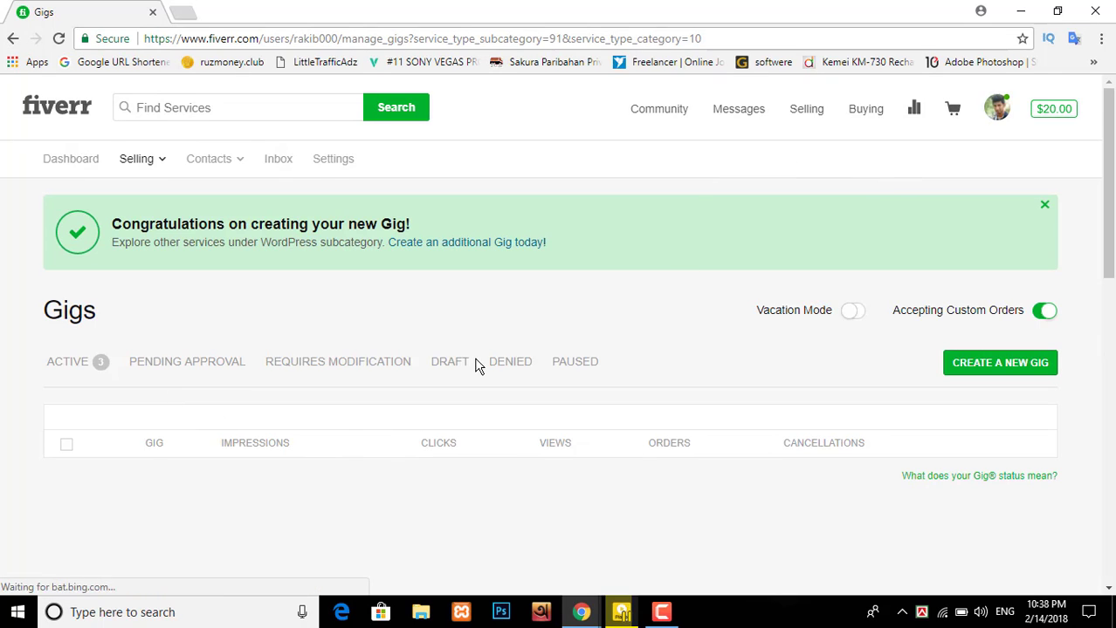
pyautogui.scroll(-2, 499, 456)
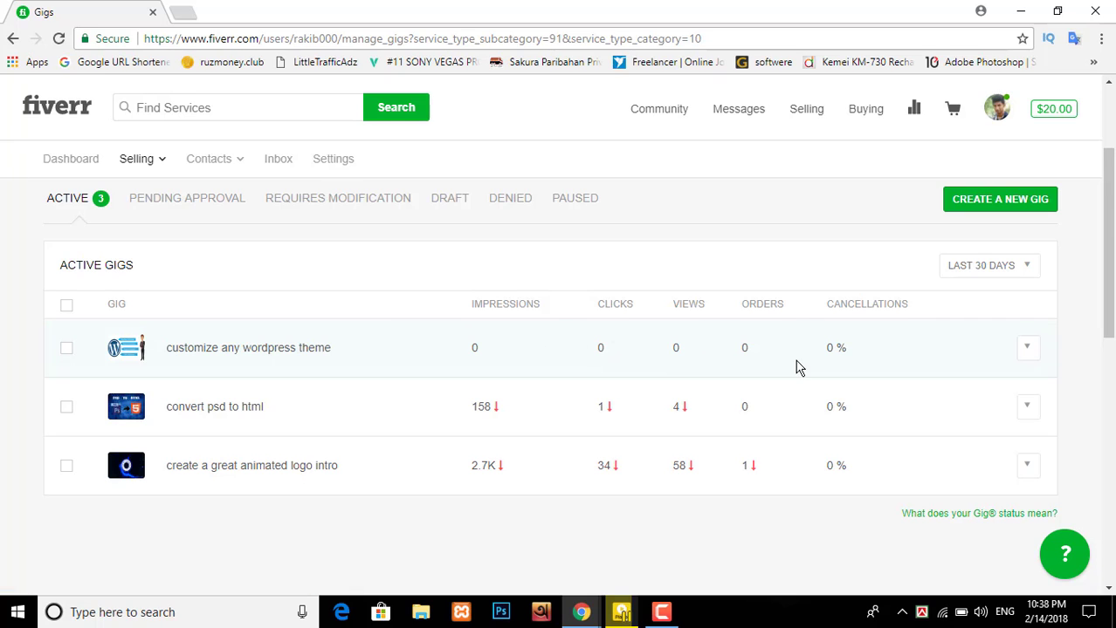
pyautogui.scroll(2, 683, 351)
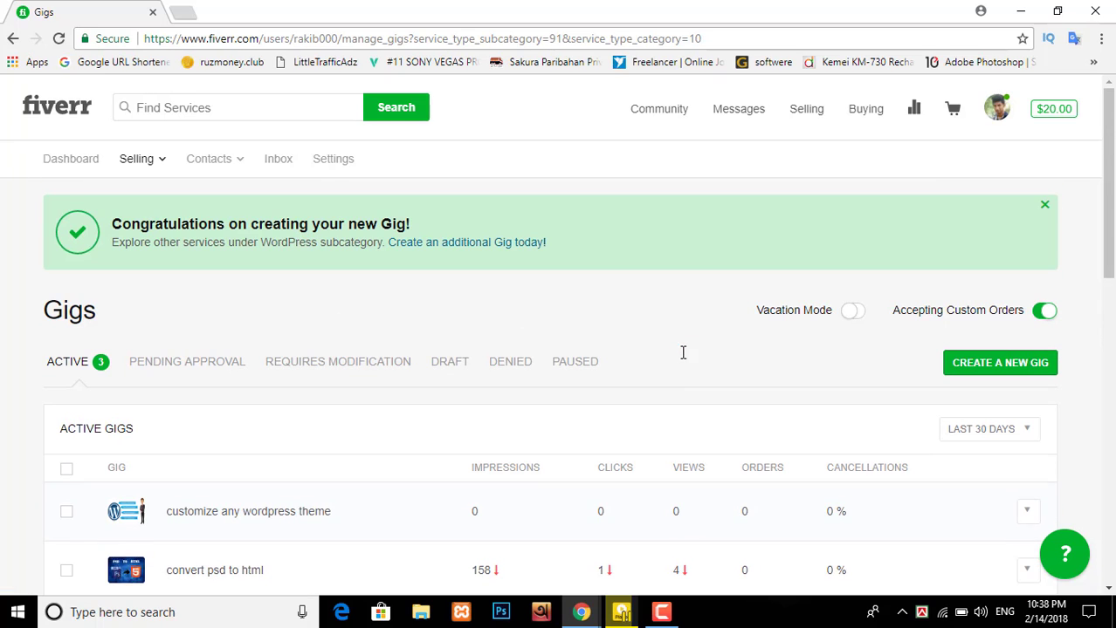
pyautogui.click(75, 117)
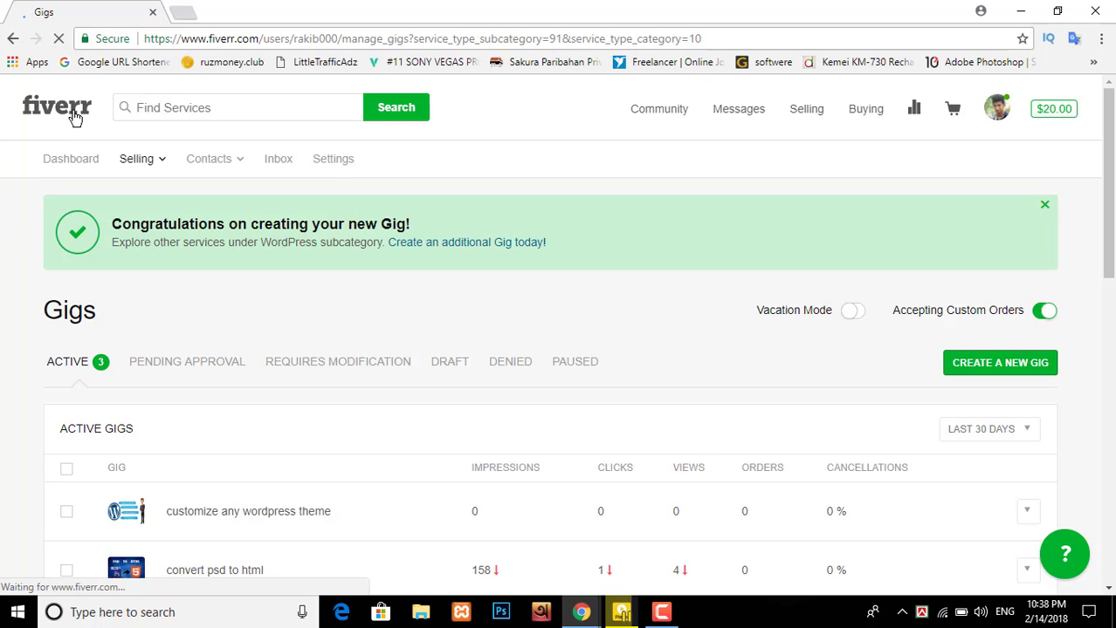